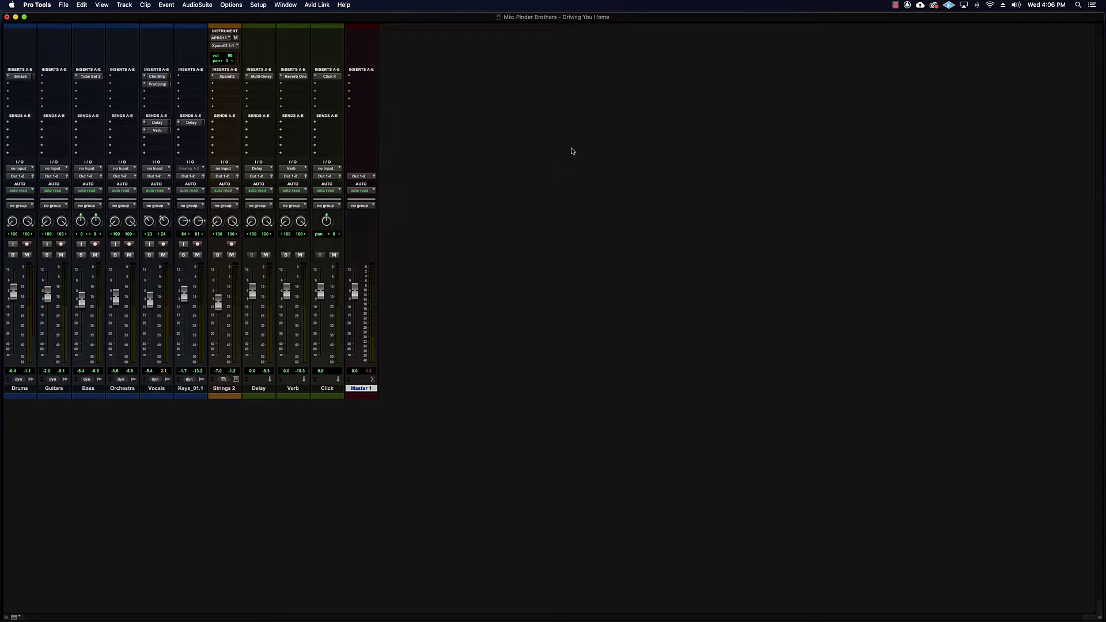
Toggle from the Mix window to the Edit window with Cmd+= to show the track clips.
key(super+equal)
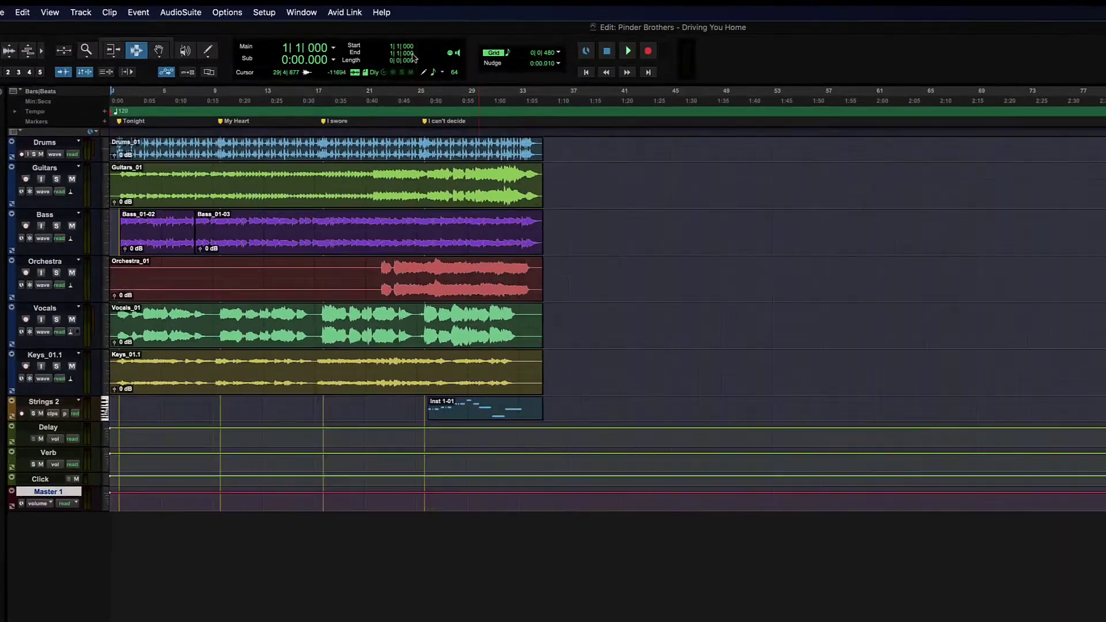
Reopen the Mix window from the Window menu, then toggle to Edit and back with Cmd+=.
click(285, 4)
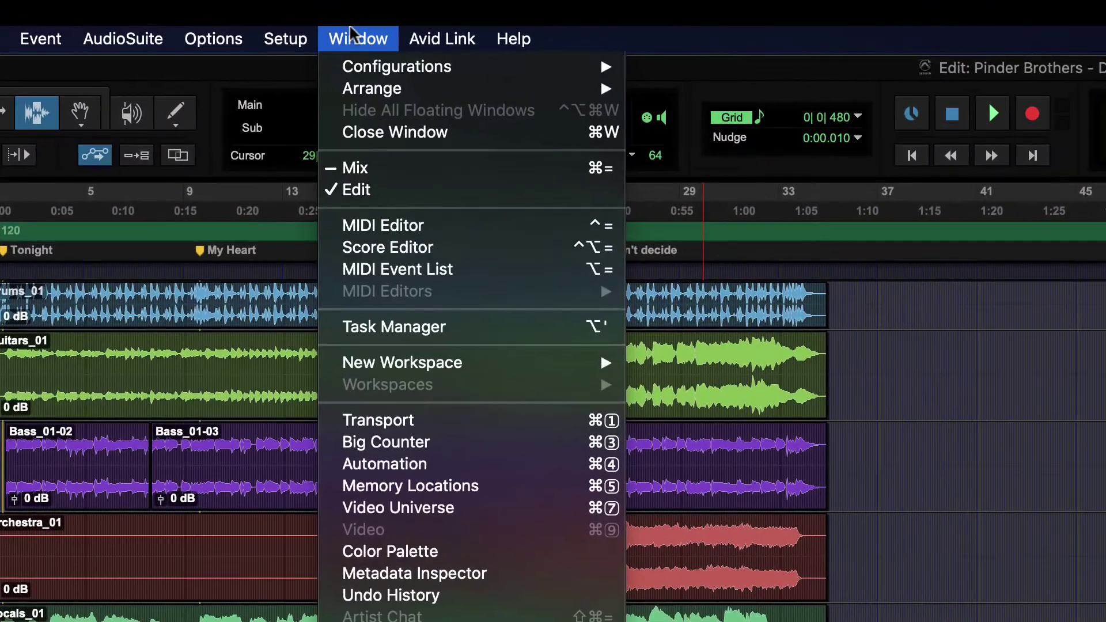
click(382, 165)
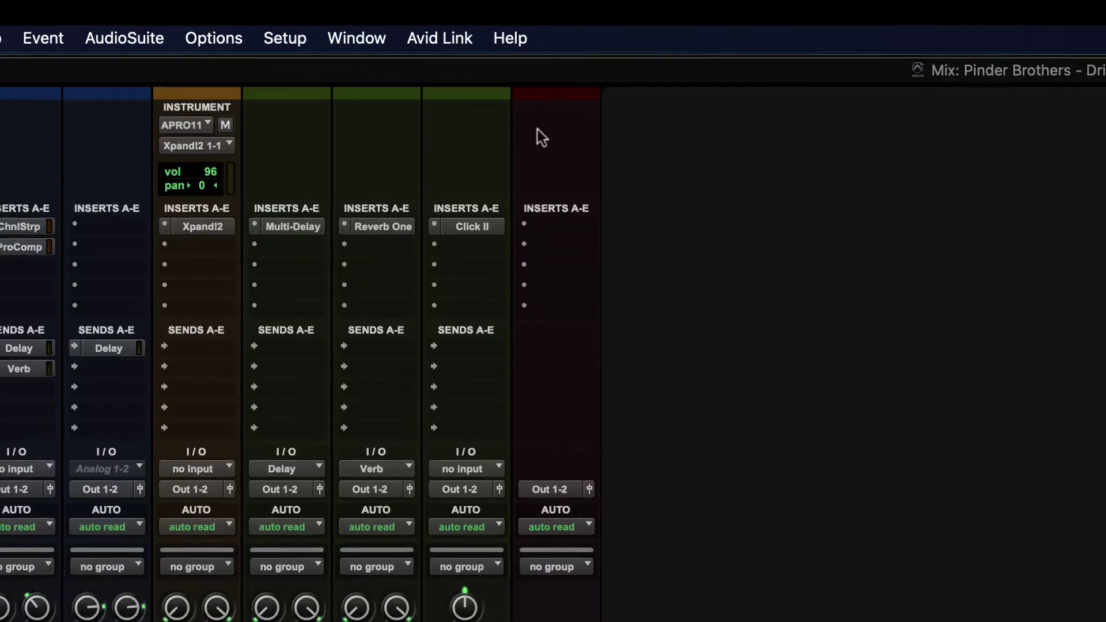
key(super+equal)
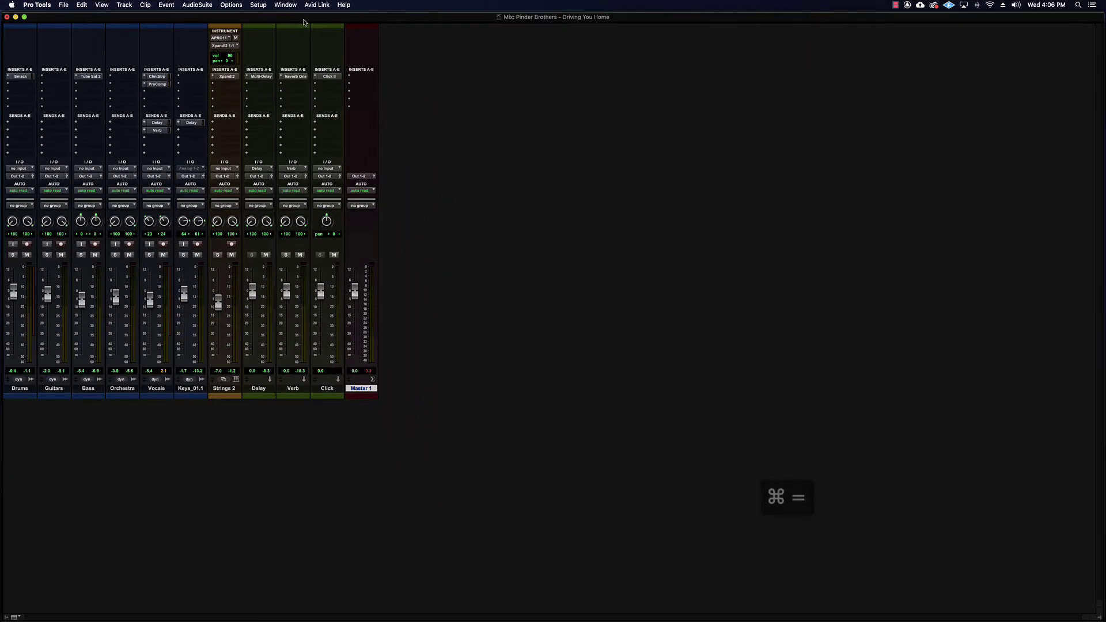
key(super+equal)
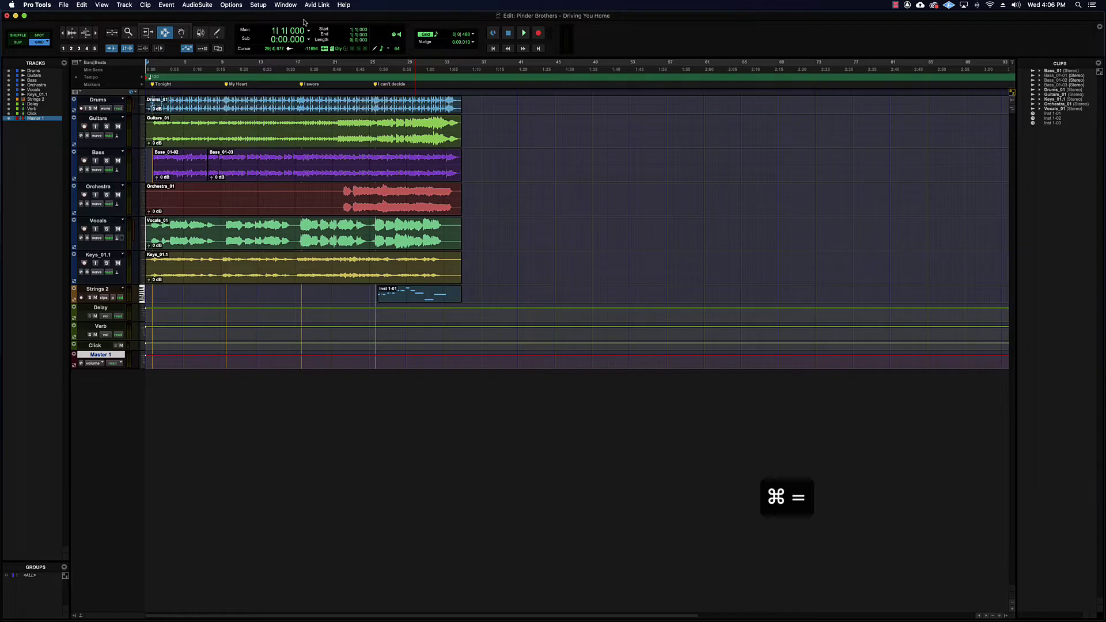
key(super+equal)
key(super+equal)
key(super+equal)
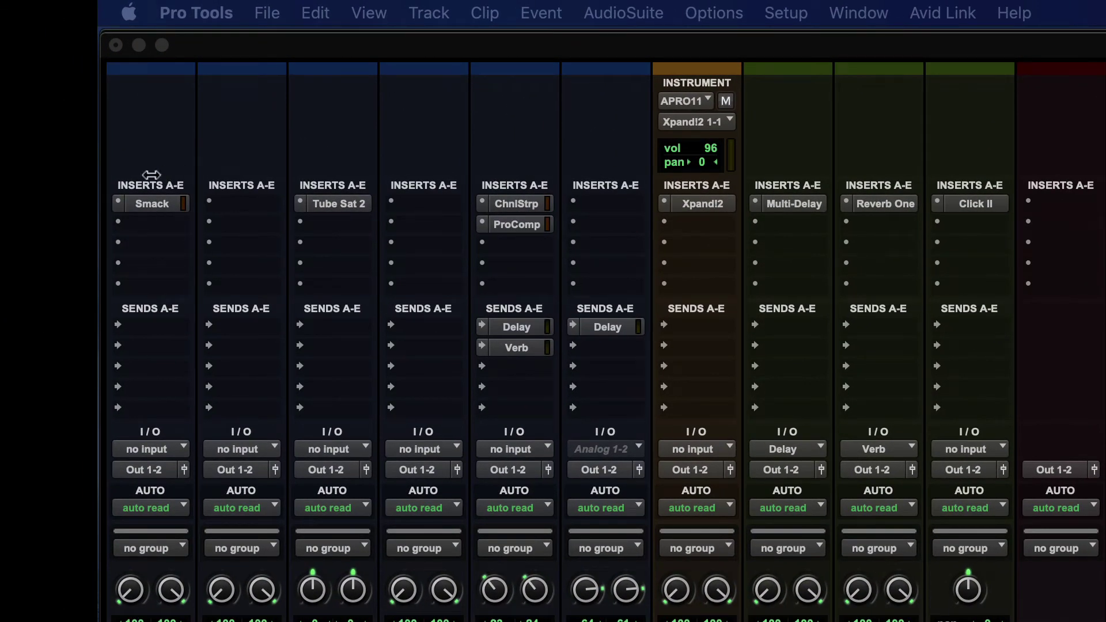
click(143, 224)
click(398, 323)
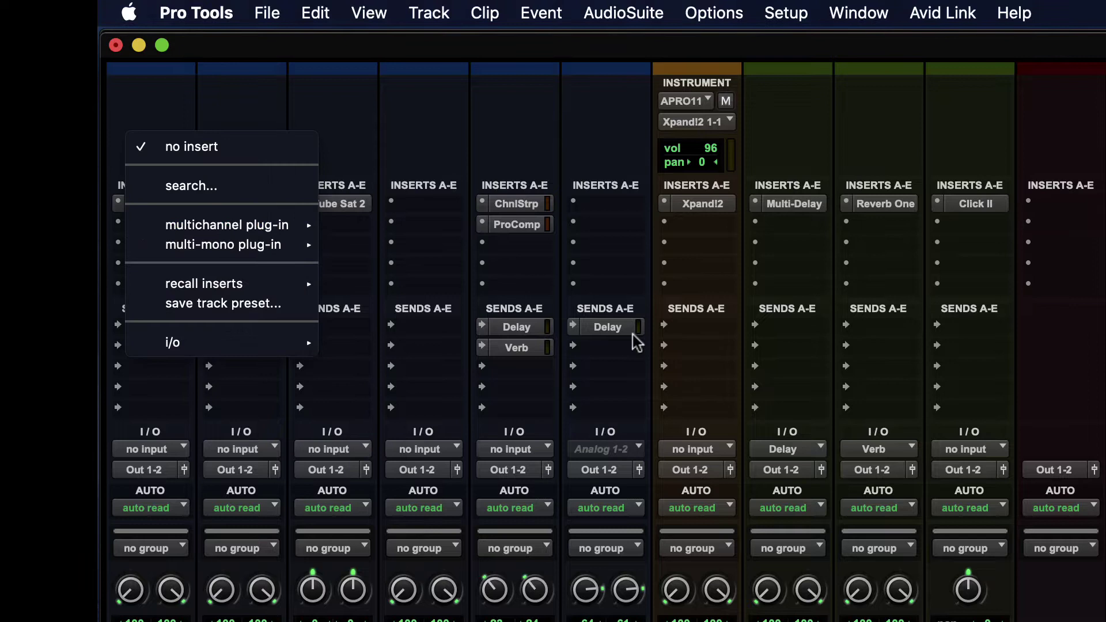
click(149, 253)
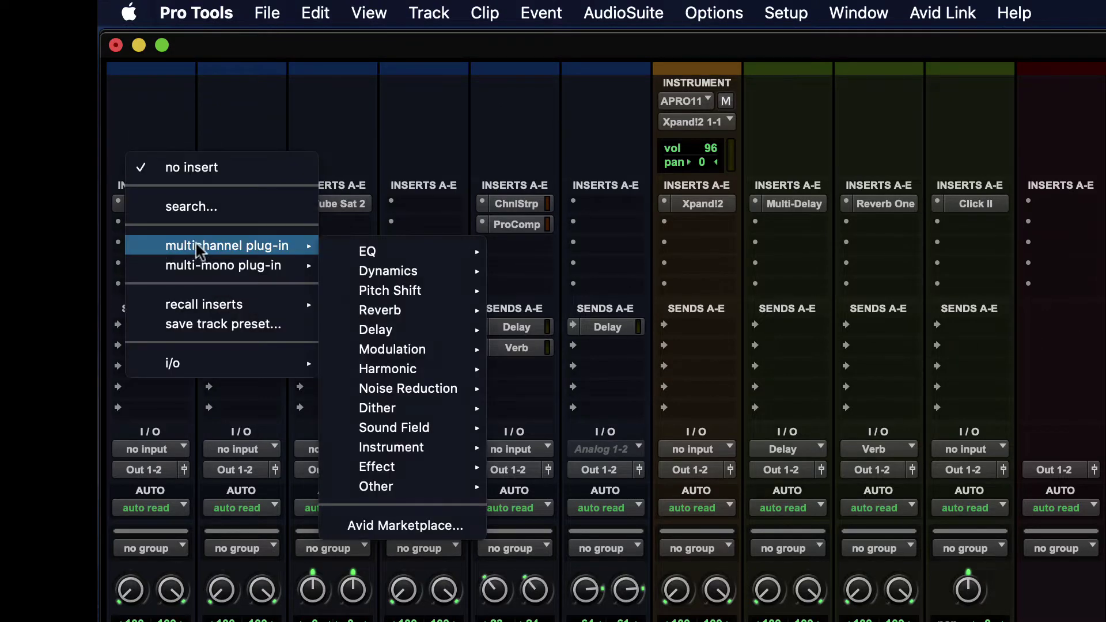
click(385, 220)
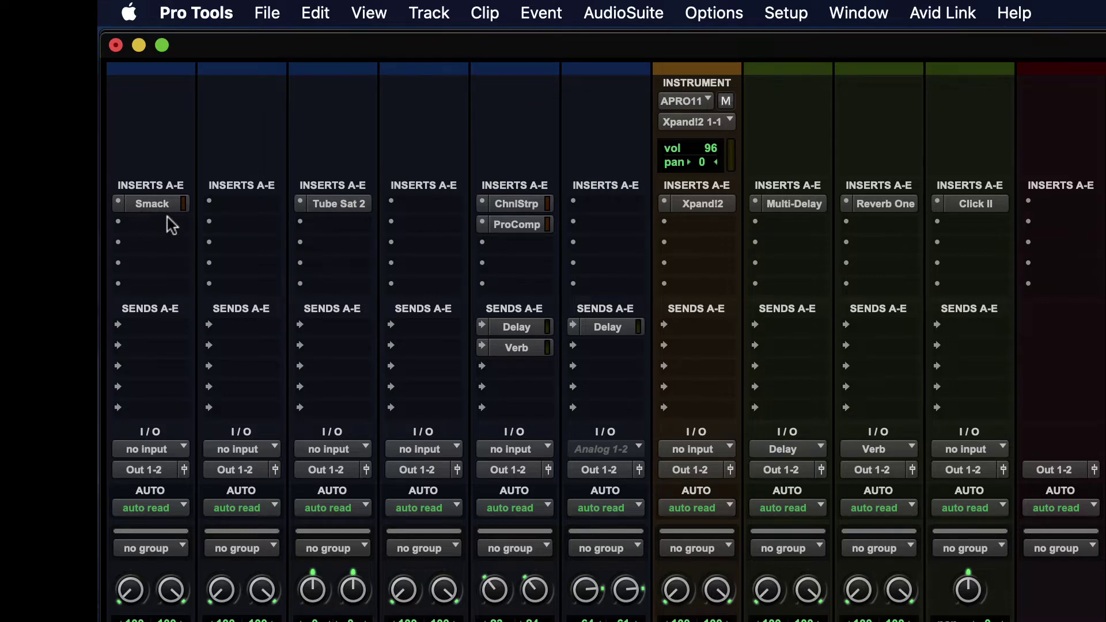
click(374, 14)
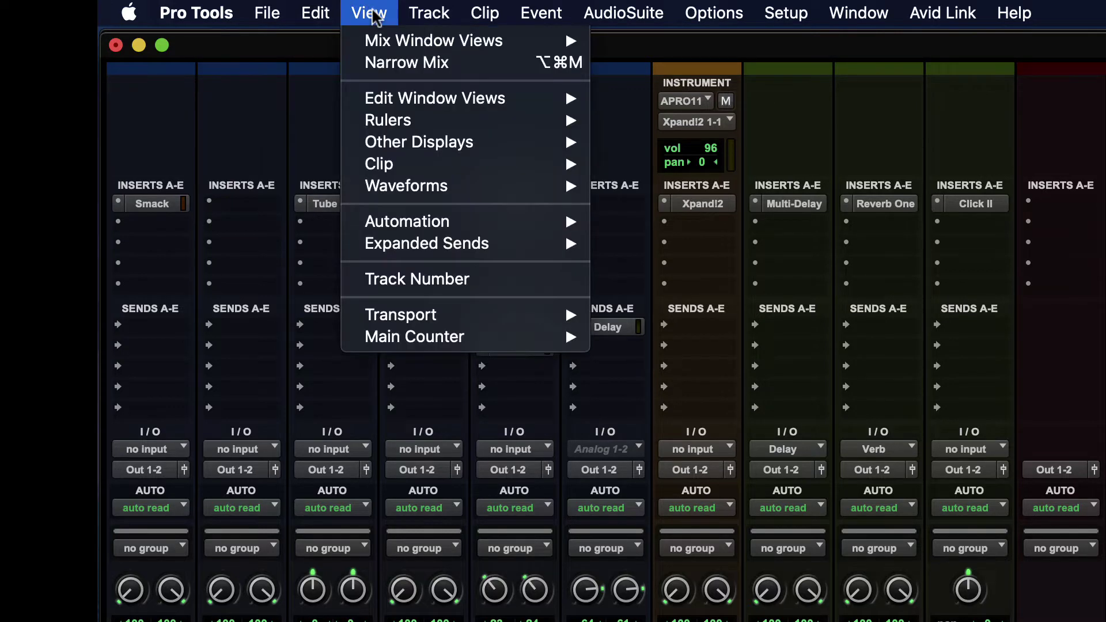
mouse_move(390, 46)
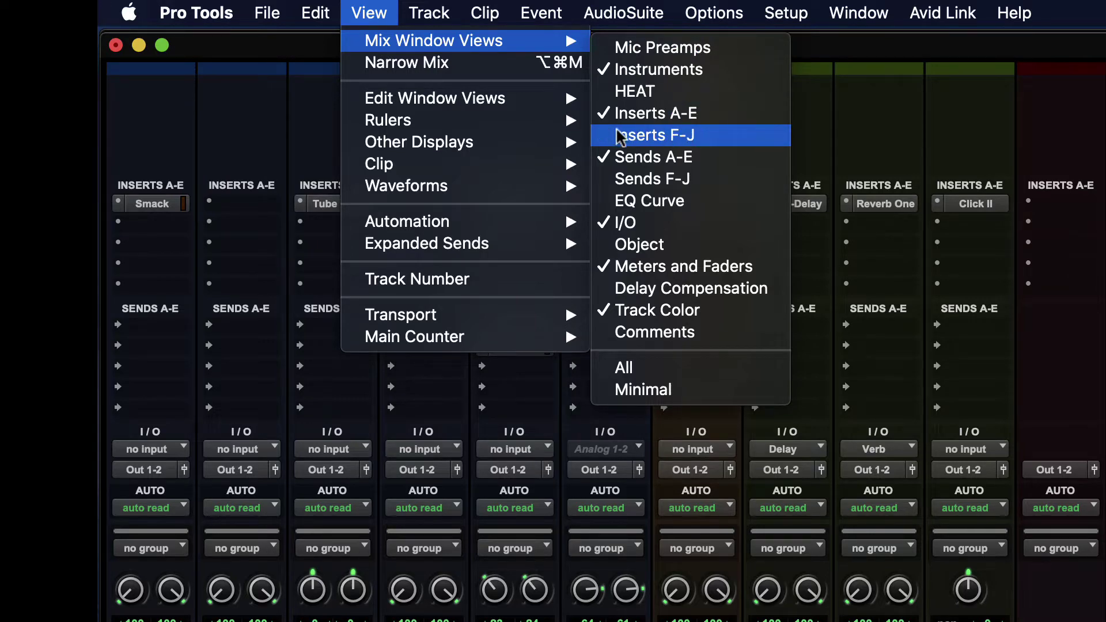
click(691, 140)
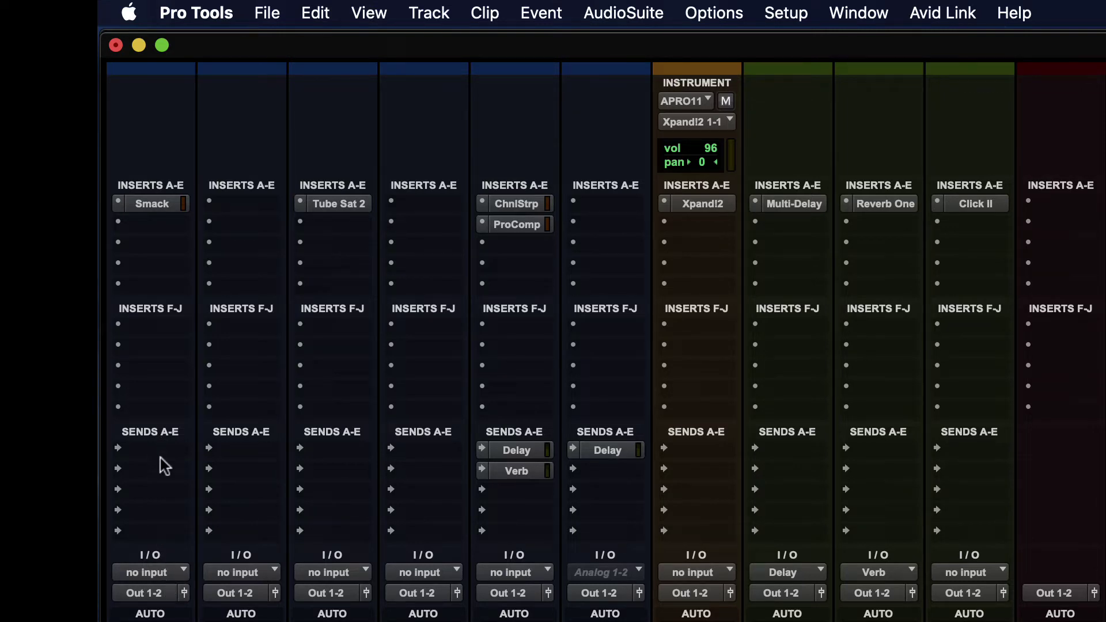
click(369, 12)
mouse_move(545, 40)
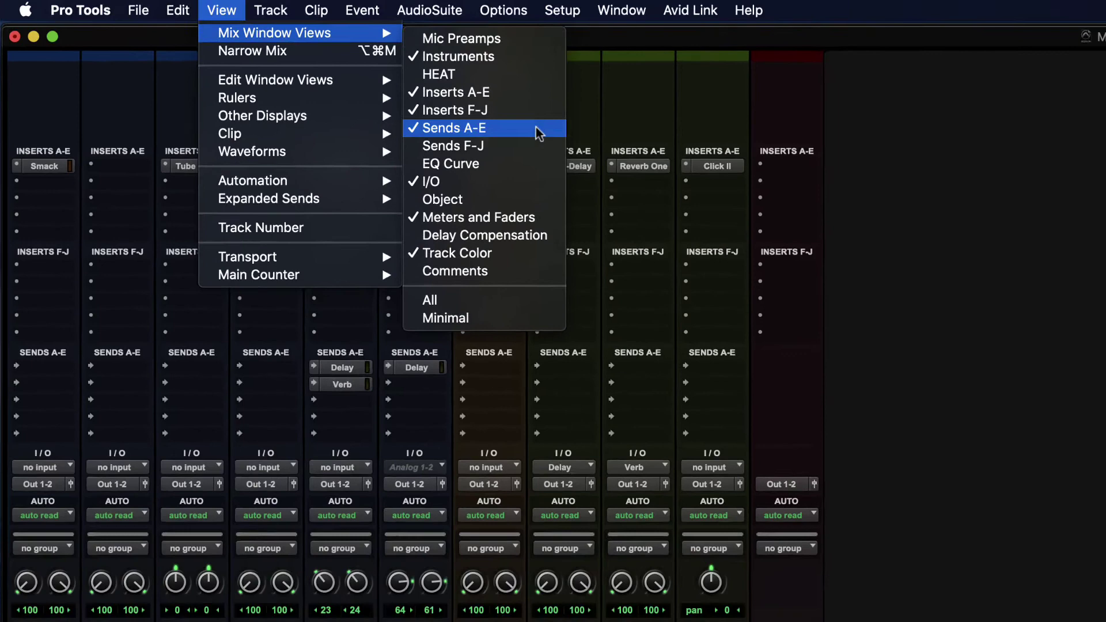
click(604, 161)
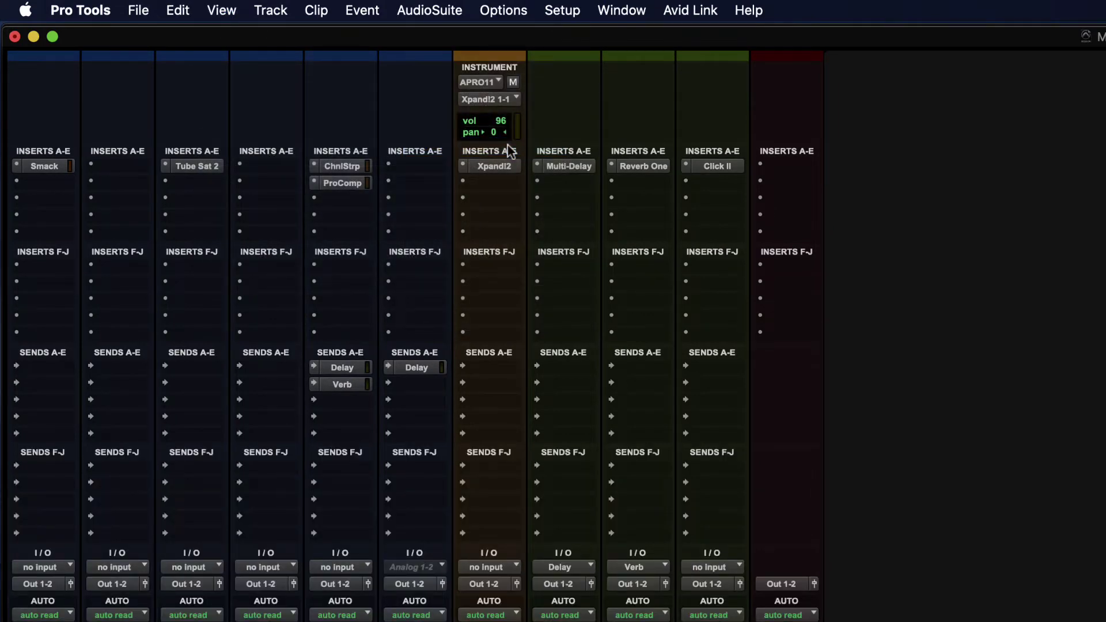
click(221, 10)
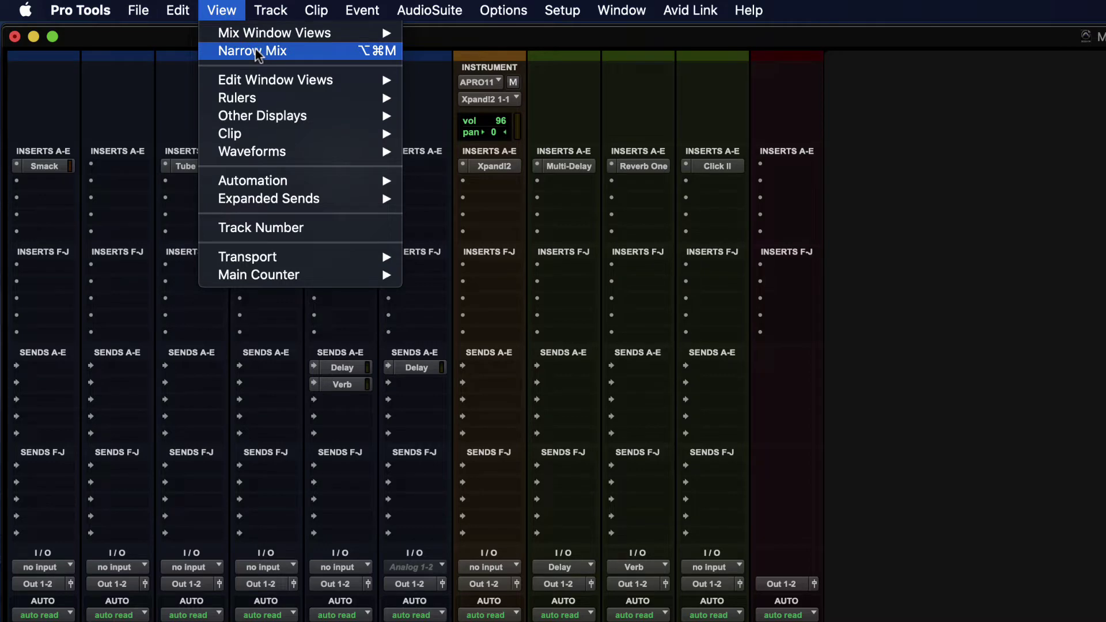
mouse_move(325, 34)
click(476, 141)
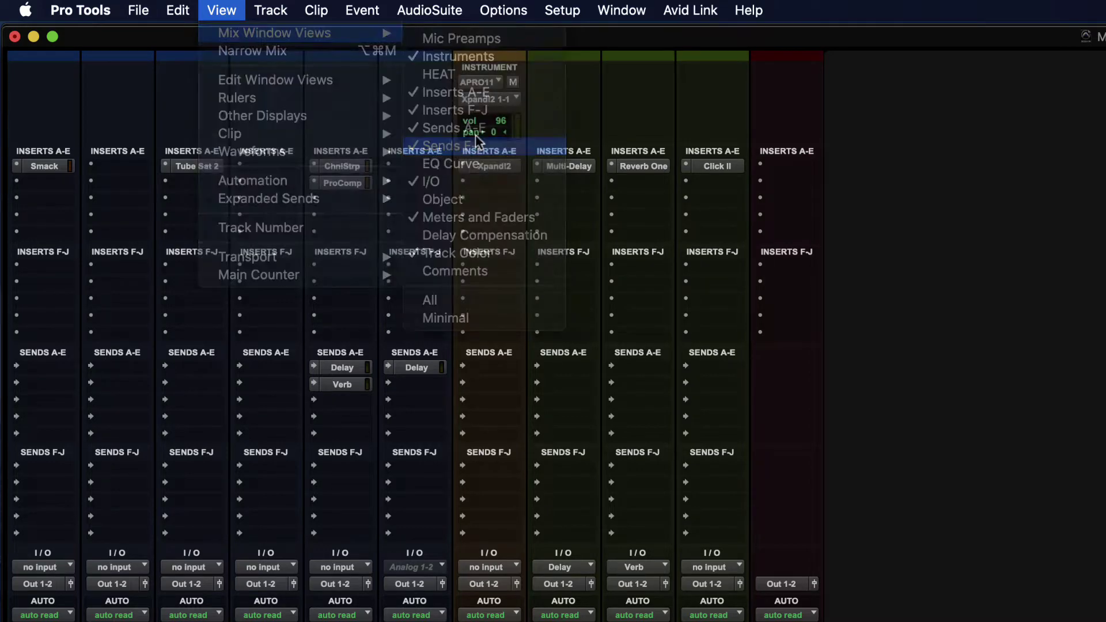
click(221, 11)
mouse_move(276, 35)
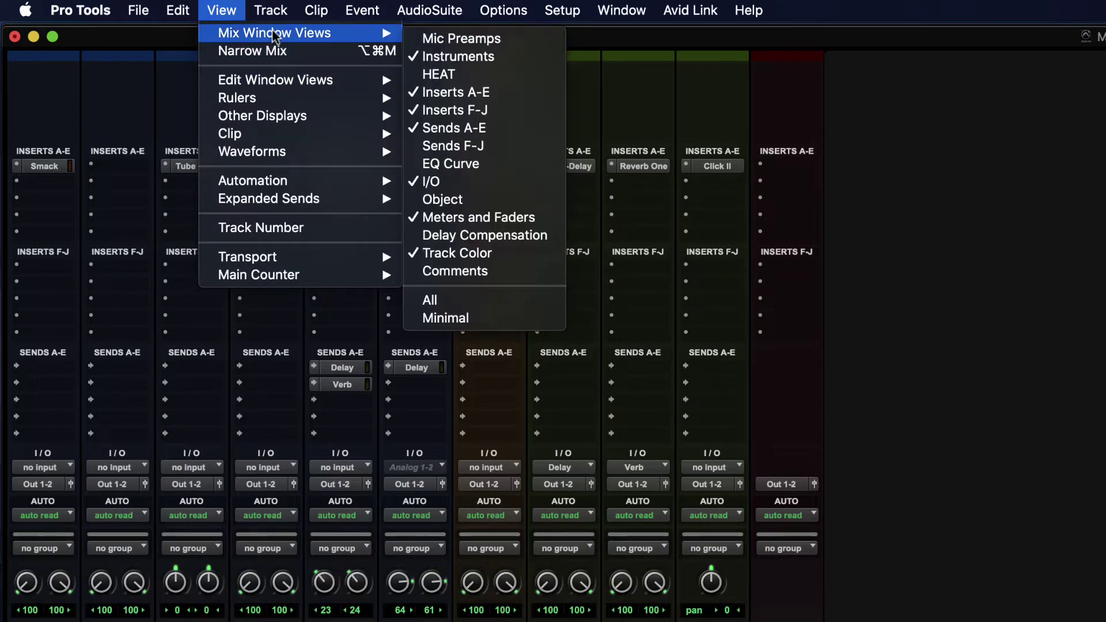
click(500, 110)
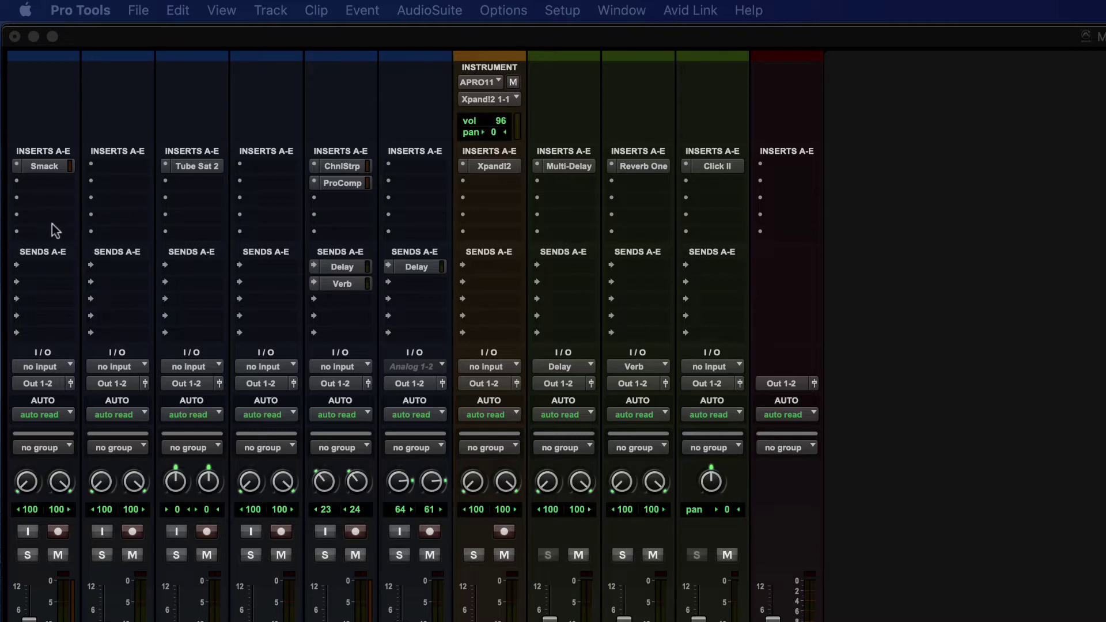
Open the Drums track's Smack compressor, center its window, and solo Drums.
click(46, 167)
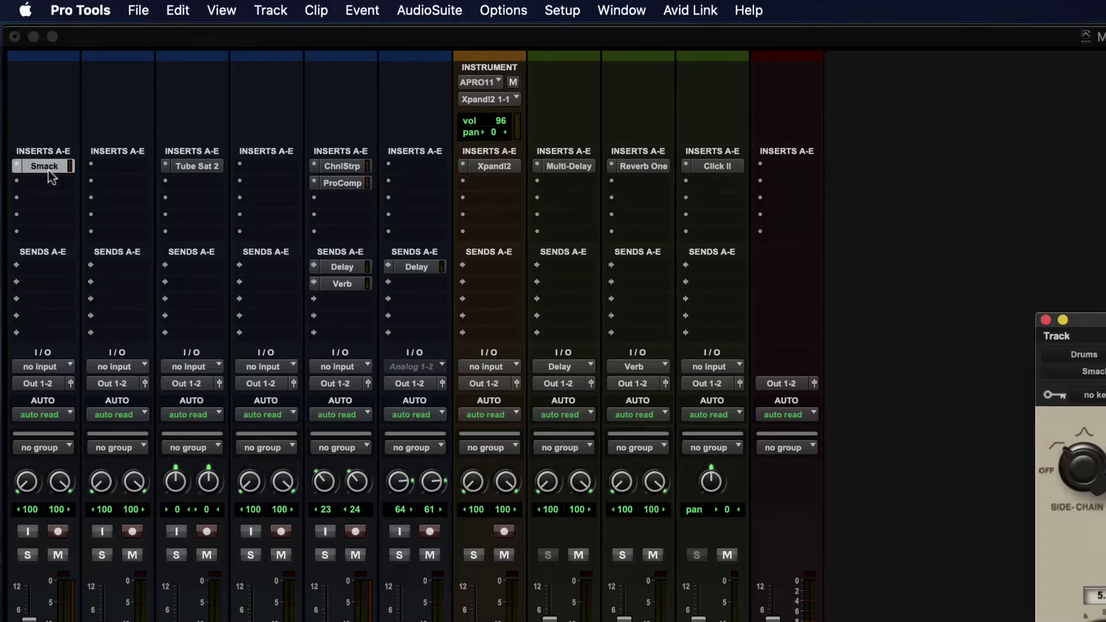
drag(1095, 321, 421, 119)
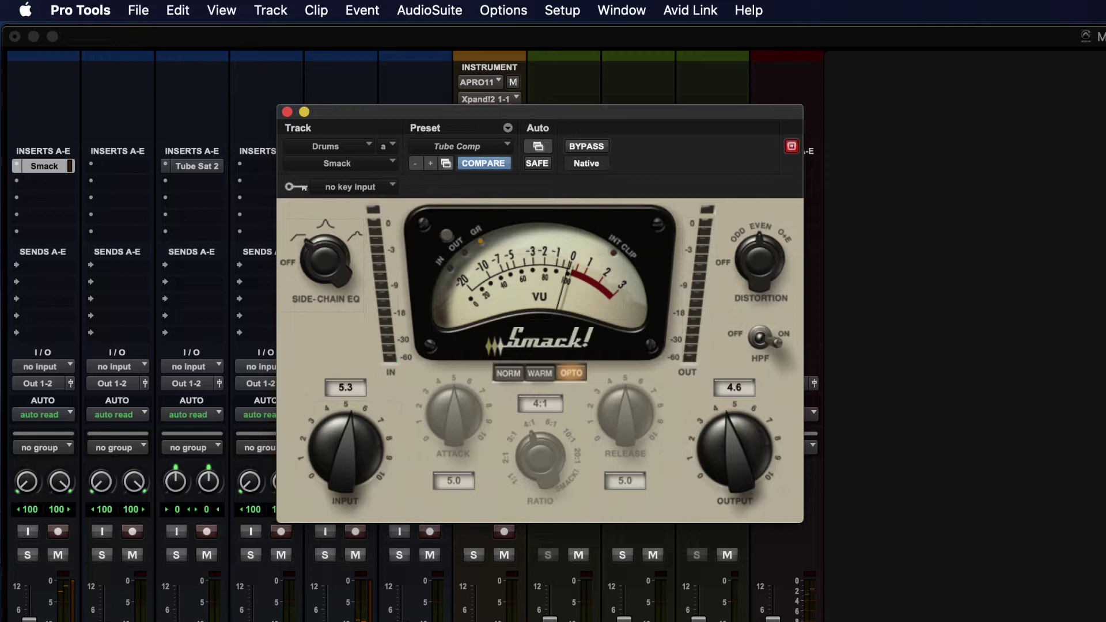
click(27, 555)
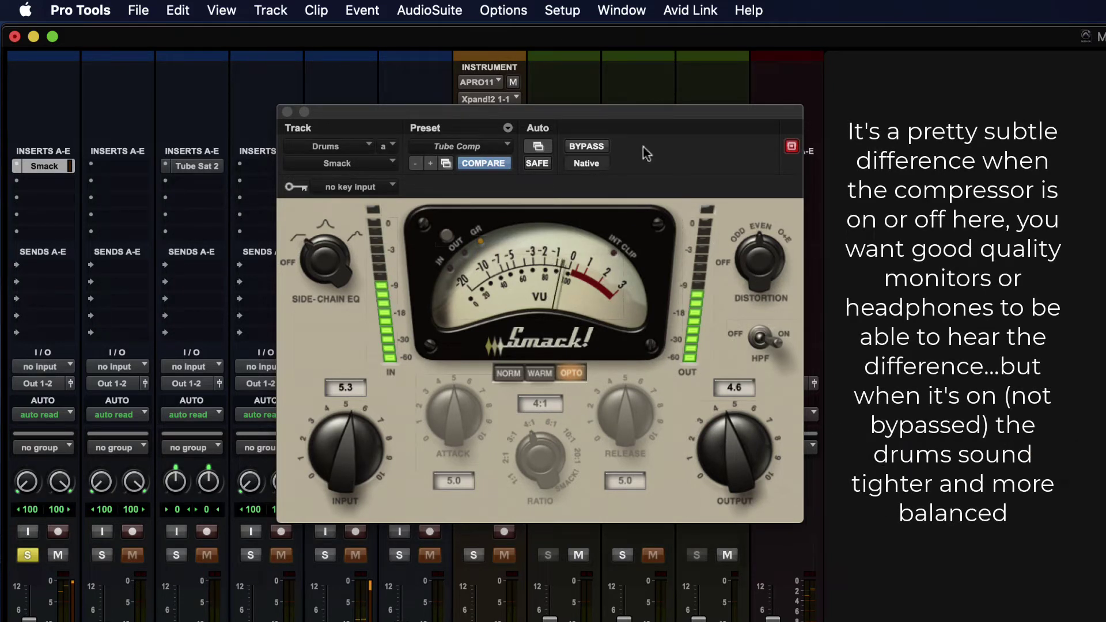
Bypass the Smack compressor and re-enable it twice to compare, leaving it active.
click(595, 148)
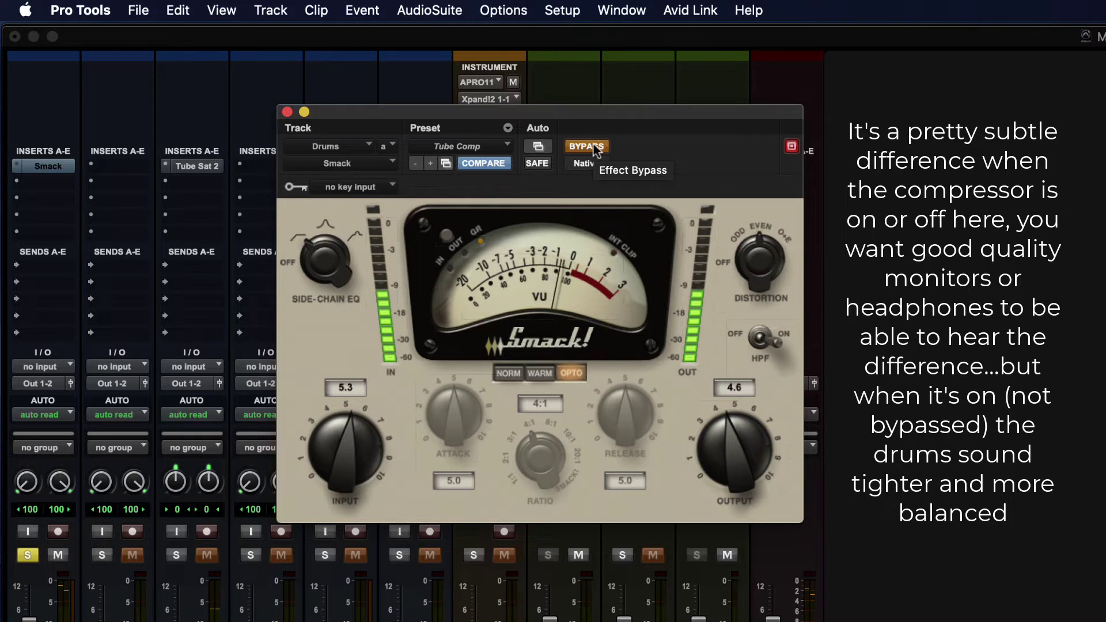
click(595, 148)
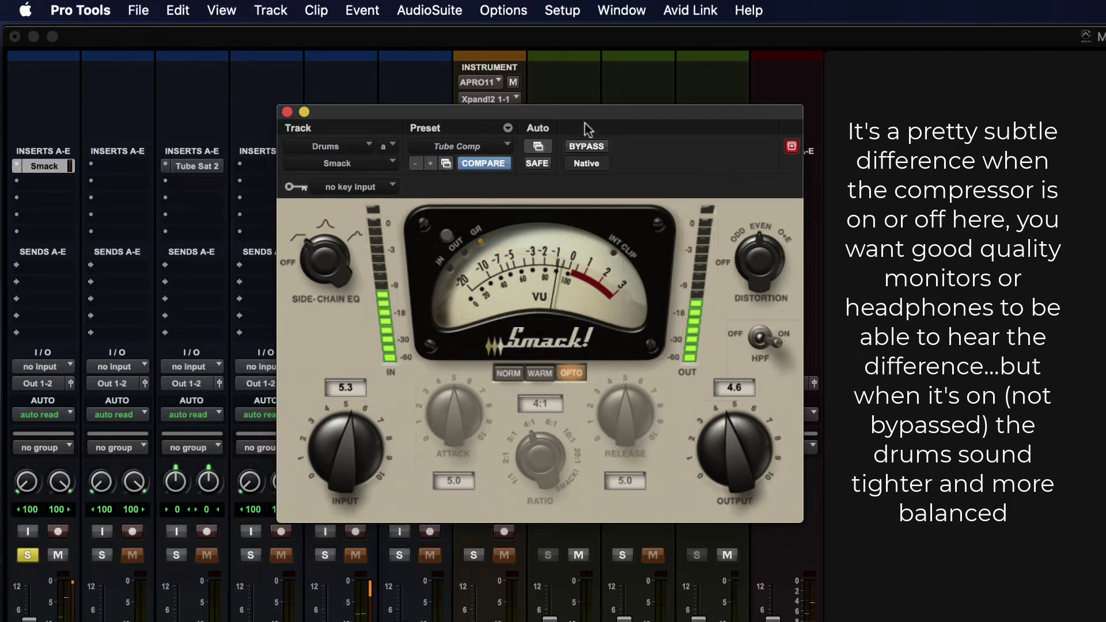
click(588, 146)
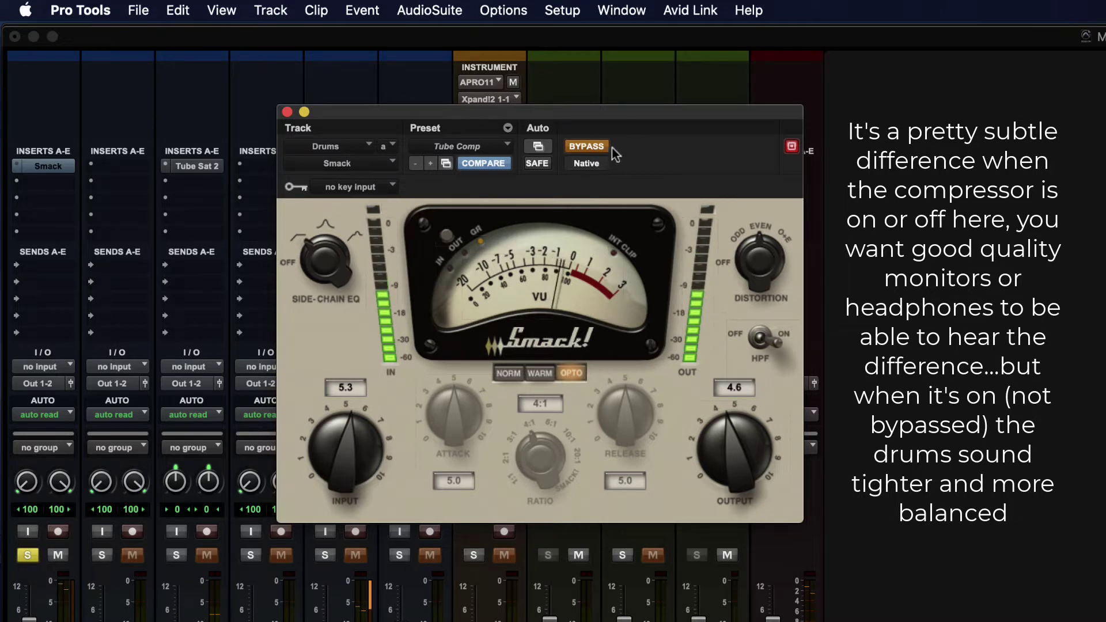
click(588, 146)
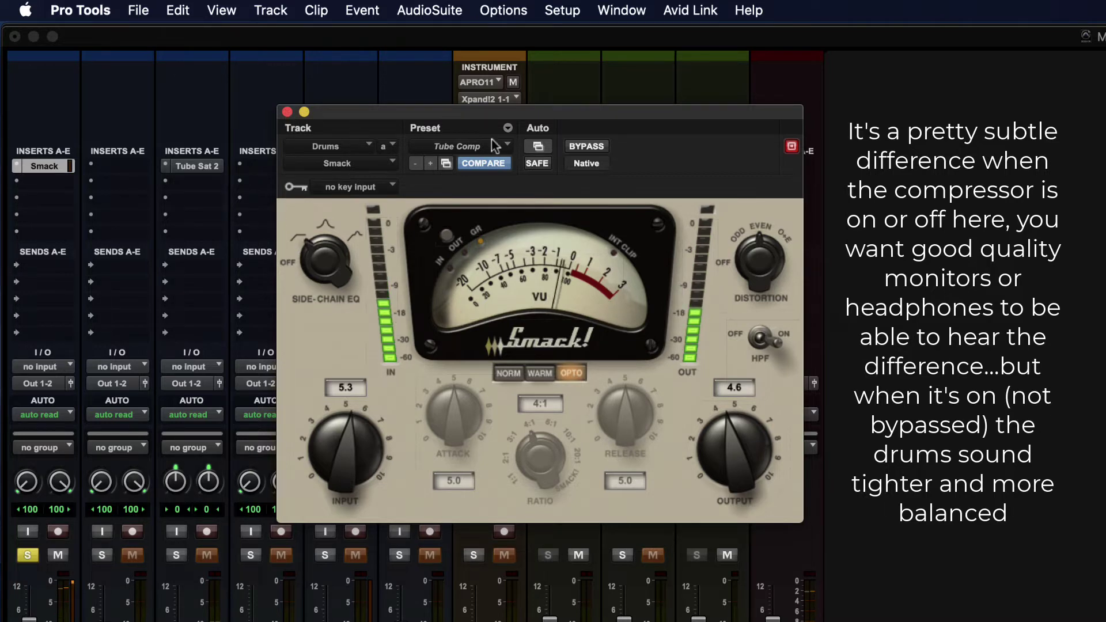
click(288, 112)
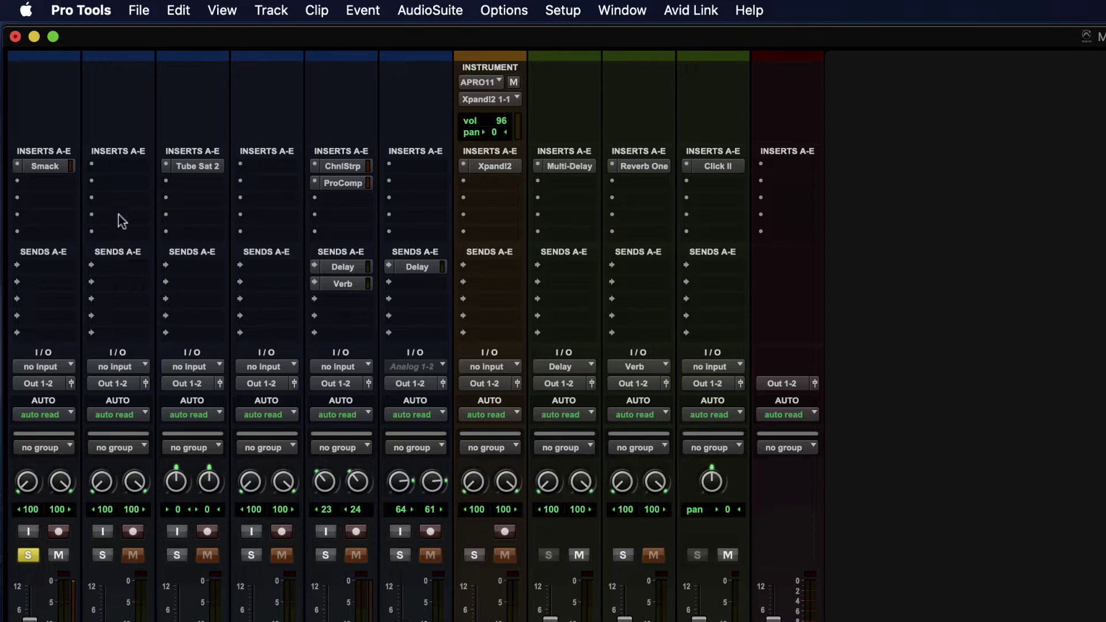
click(51, 183)
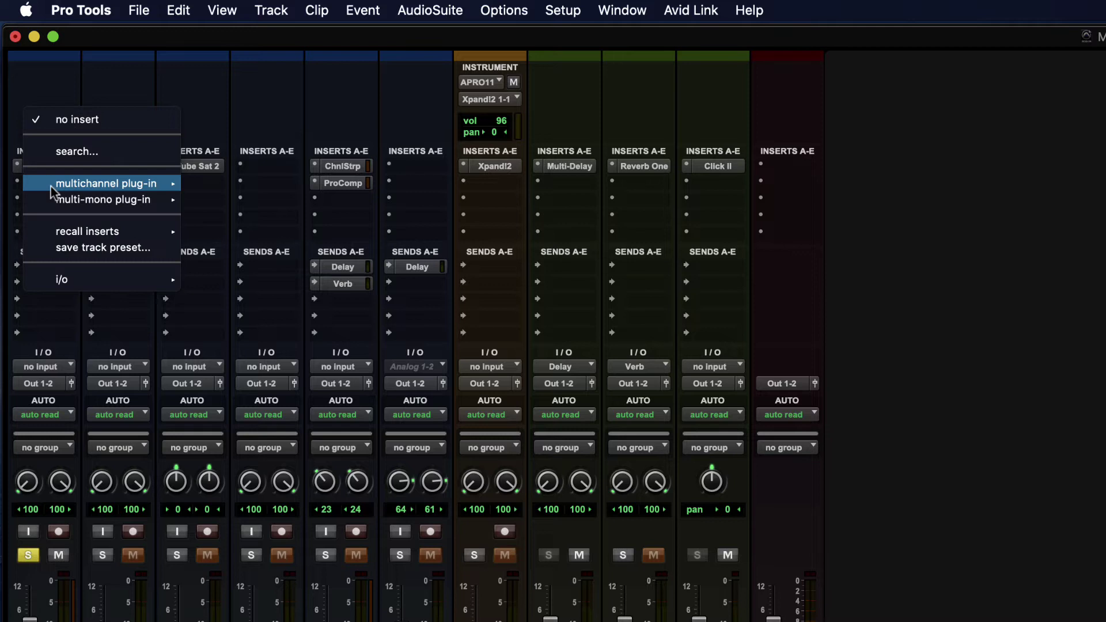
mouse_move(105, 185)
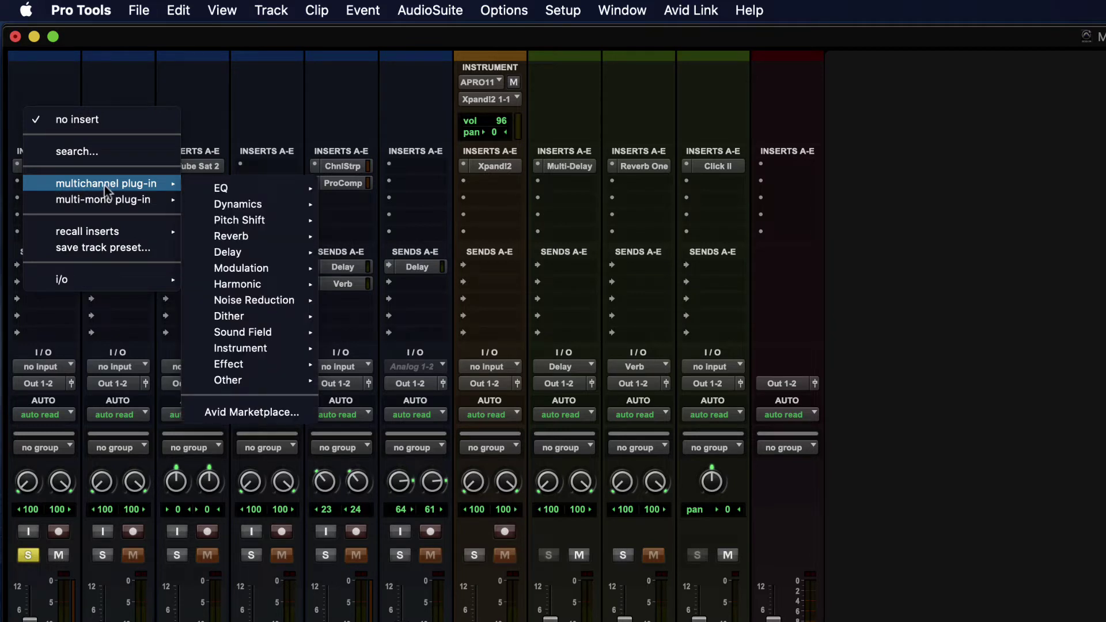
mouse_move(58, 280)
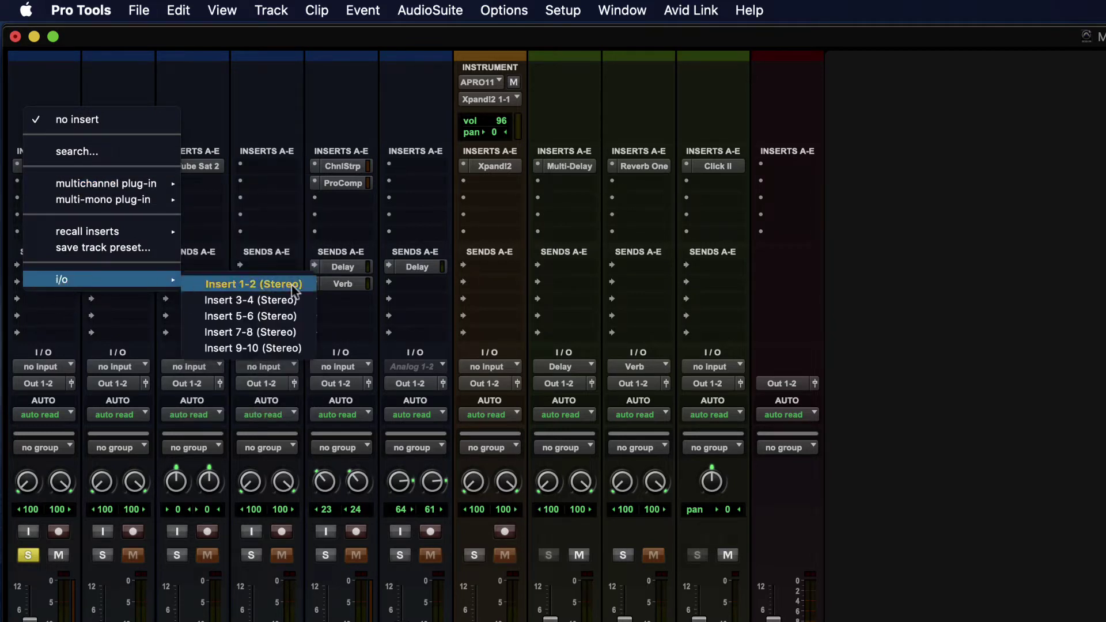
click(1104, 345)
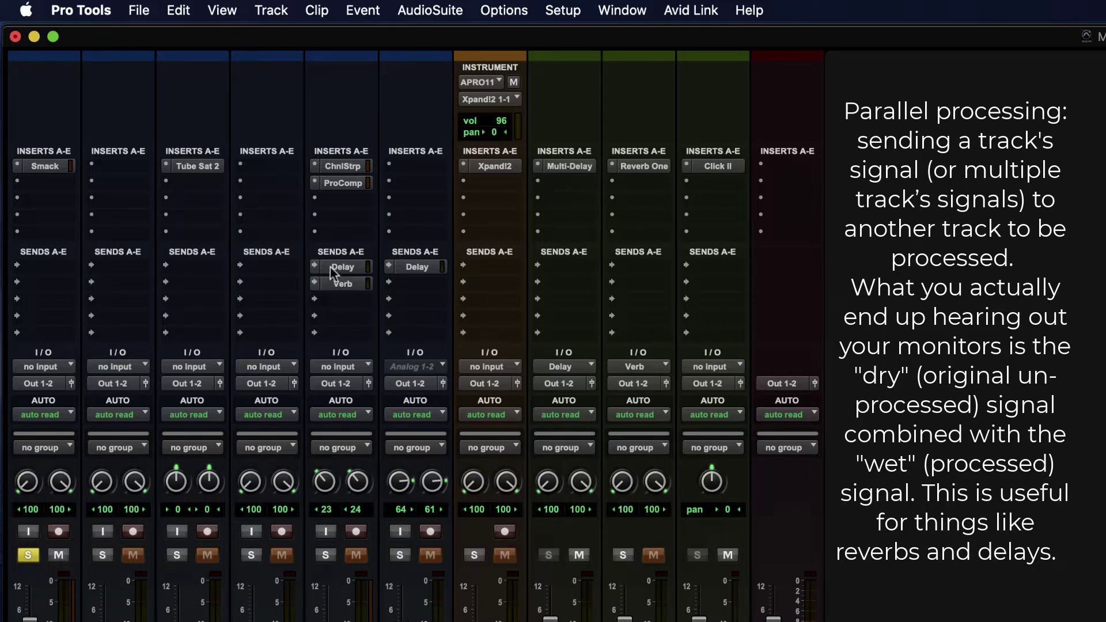
click(645, 167)
click(289, 111)
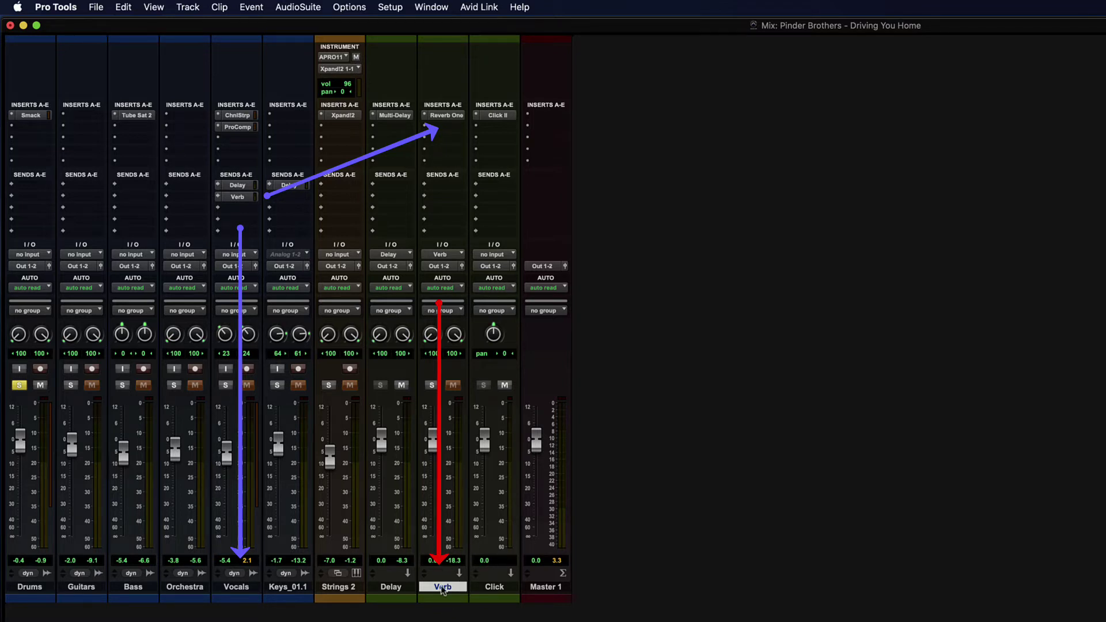
Move the solo from Drums to Vocals and open the Vocals Verb send window (-10.7) beside the mixer.
click(19, 386)
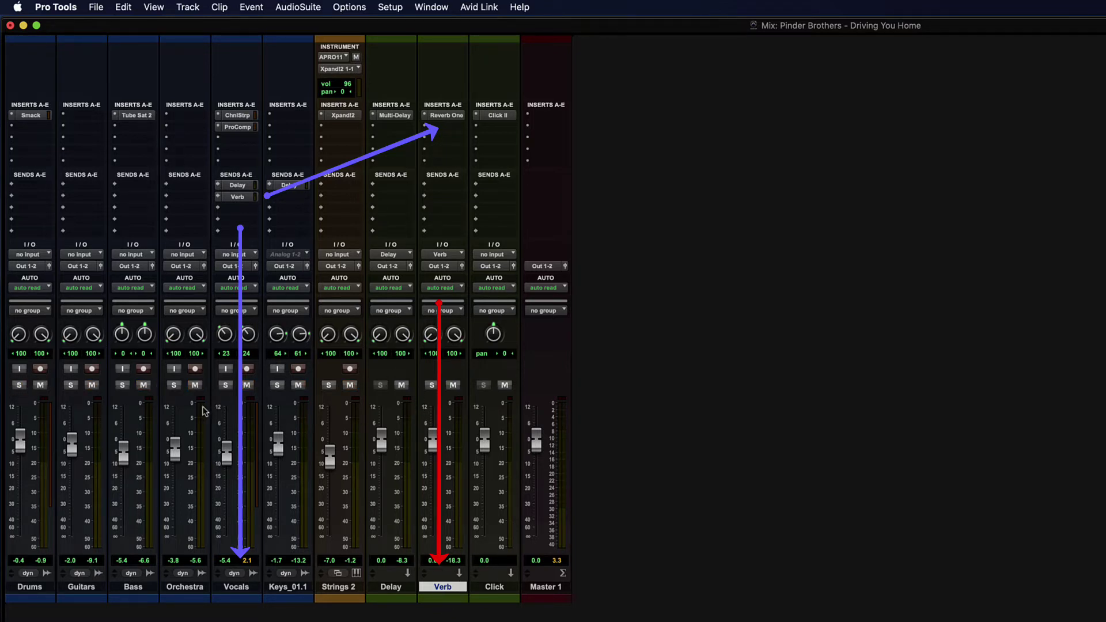
click(225, 385)
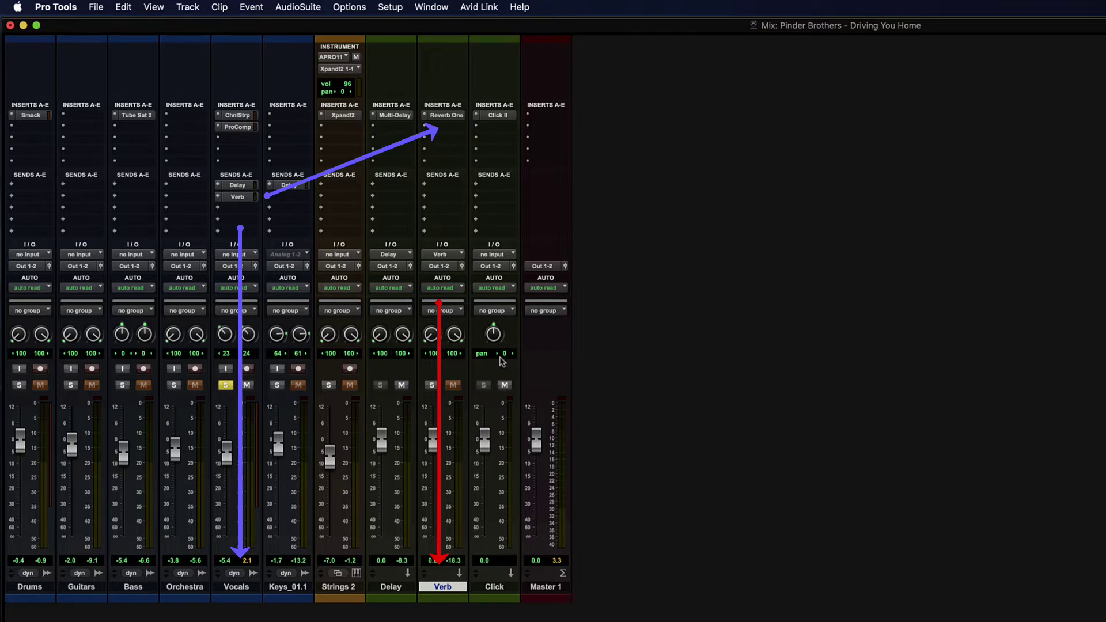
click(235, 198)
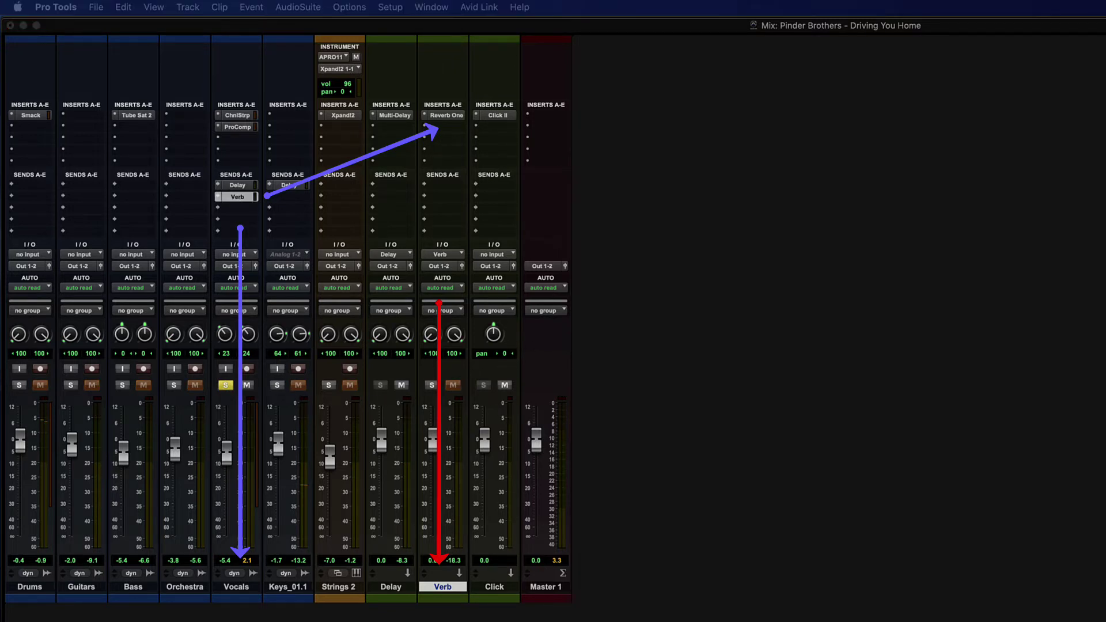
drag(547, 115, 634, 115)
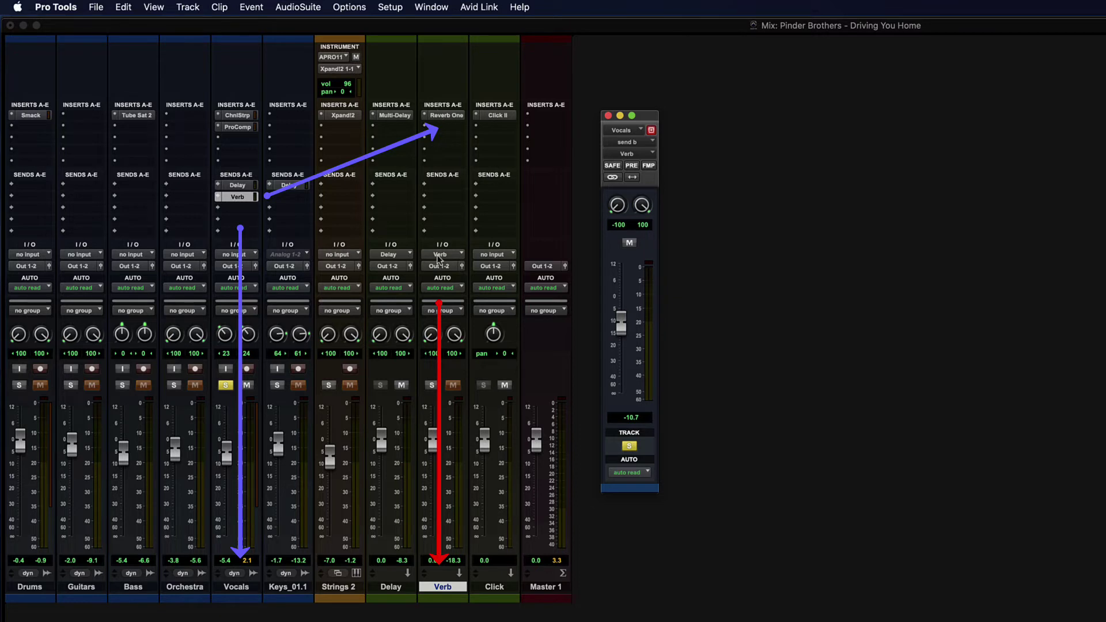
Mute Delay, solo Verb, and play while riding the Verb fader down and back up to +11.6.
click(401, 384)
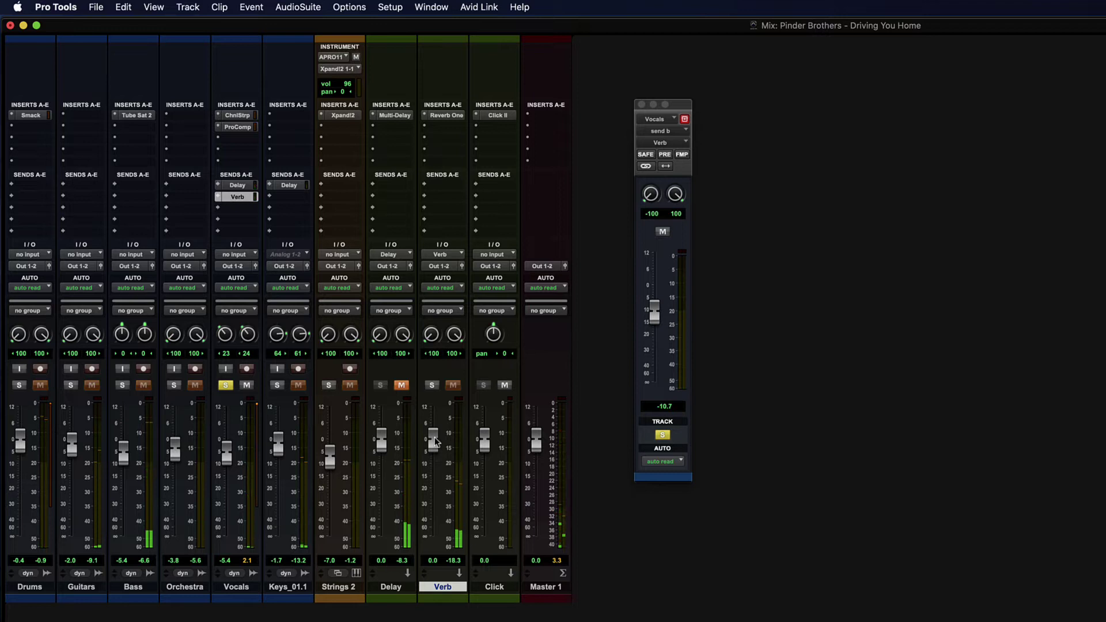
click(432, 385)
key(space)
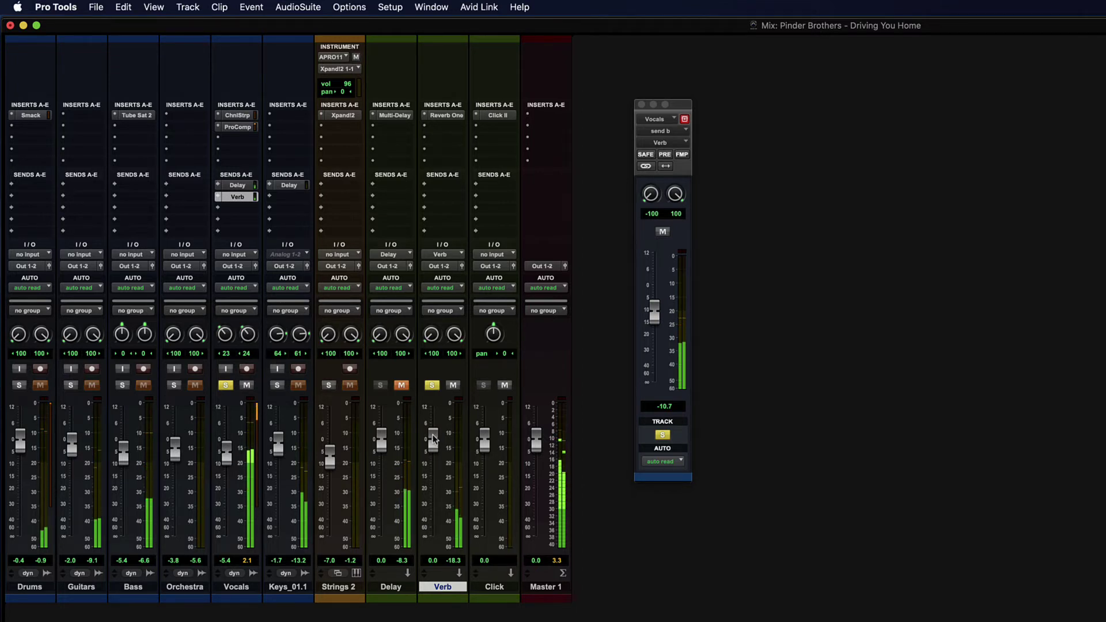
drag(433, 439, 439, 558)
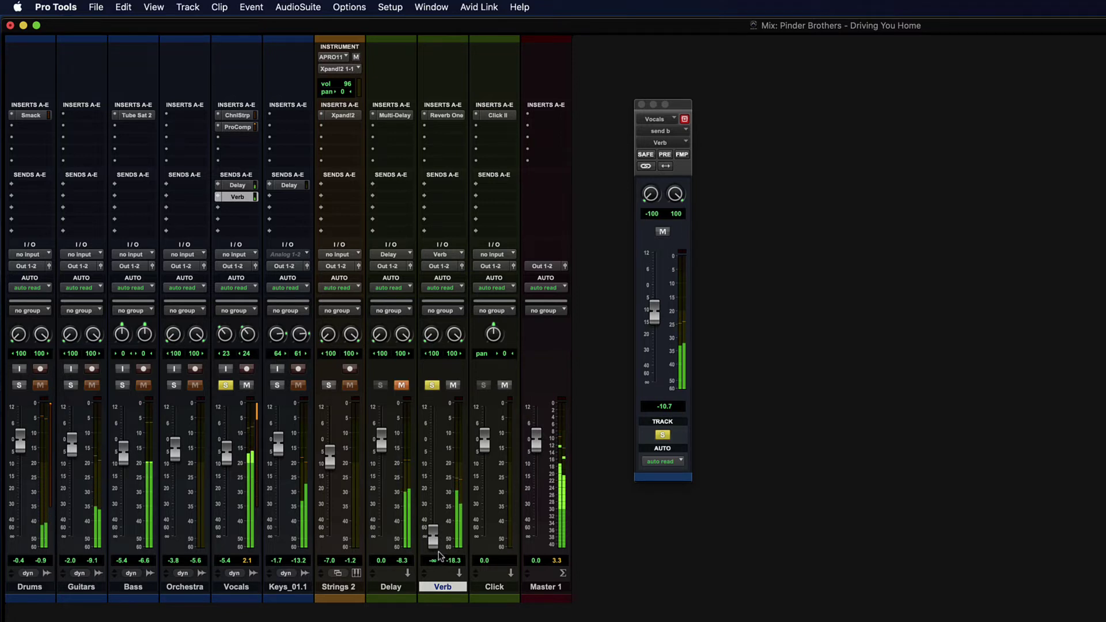
drag(438, 545, 435, 408)
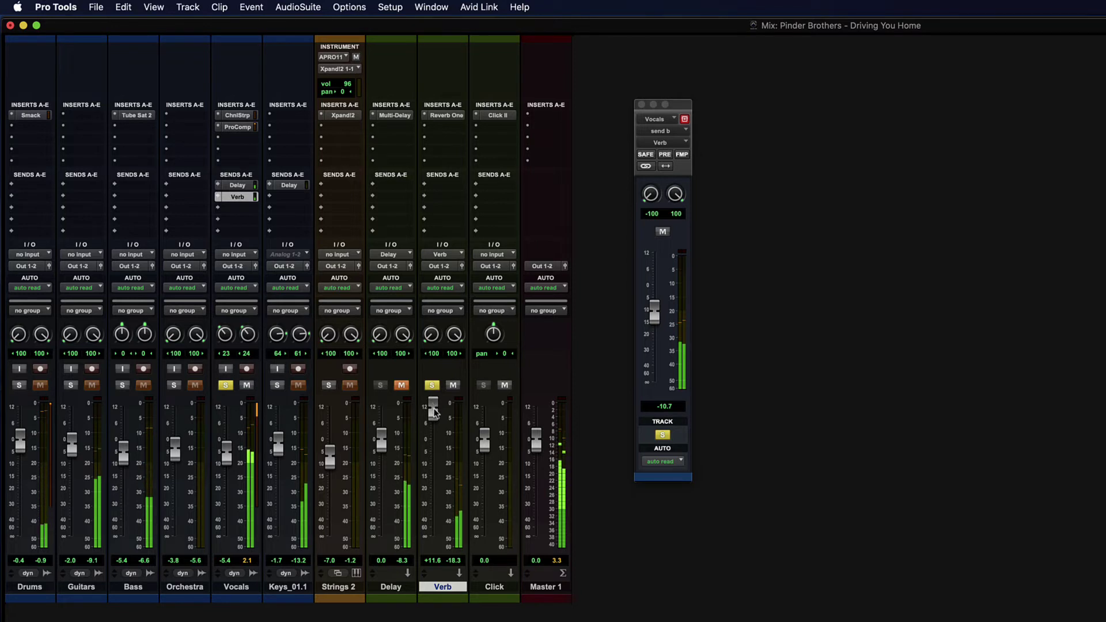
alt+click(435, 410)
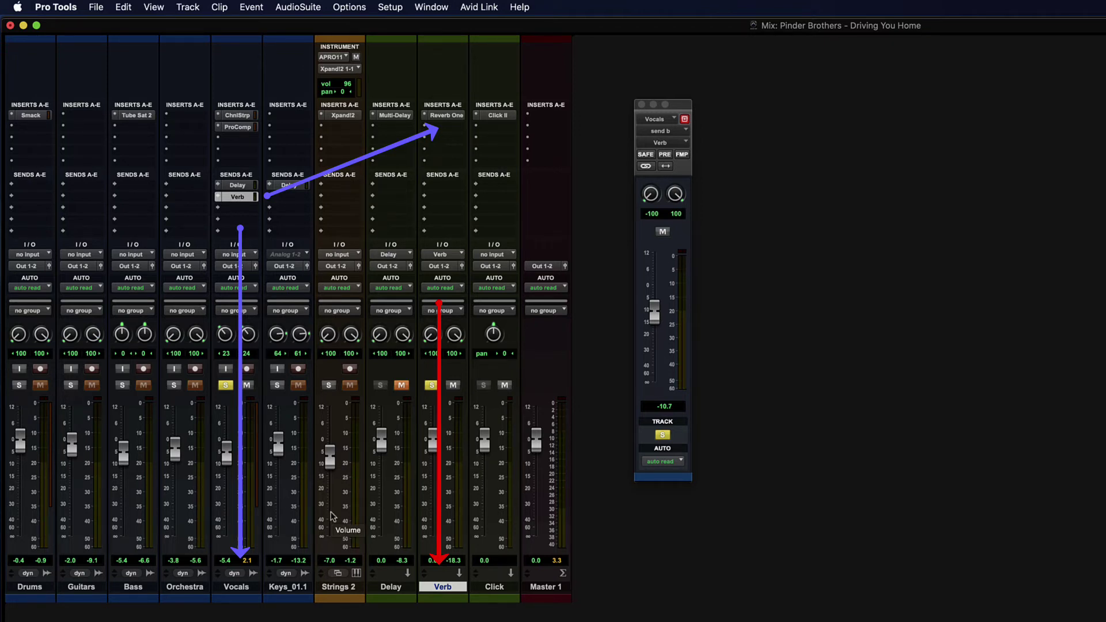
Clear all solos and ride the Vocals fader down and back up, ending near -1.4 dB.
alt+click(431, 385)
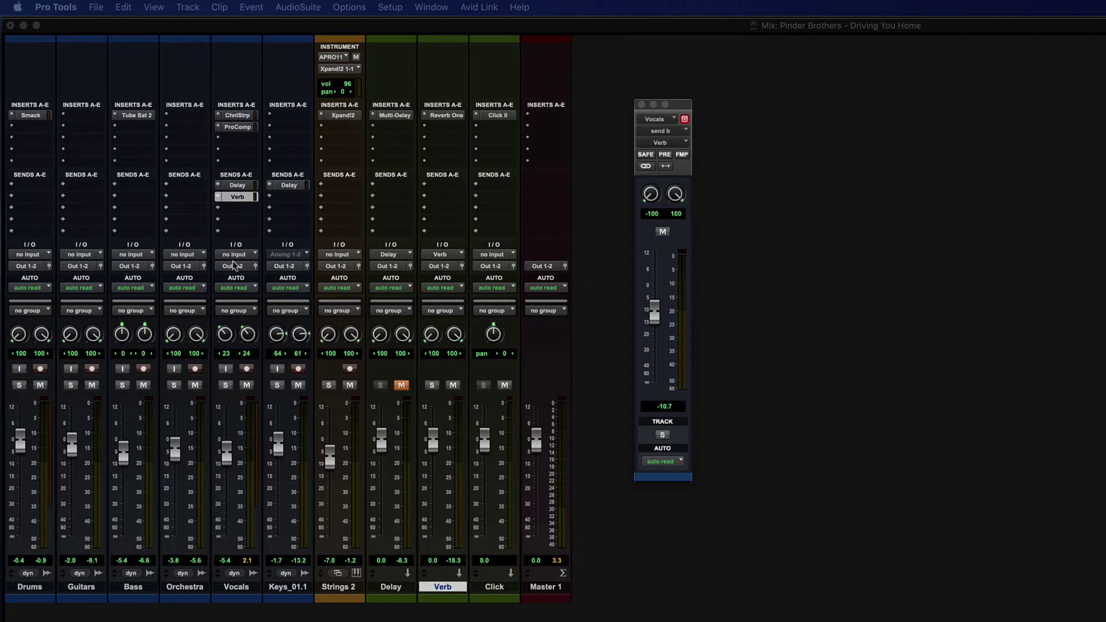
click(228, 455)
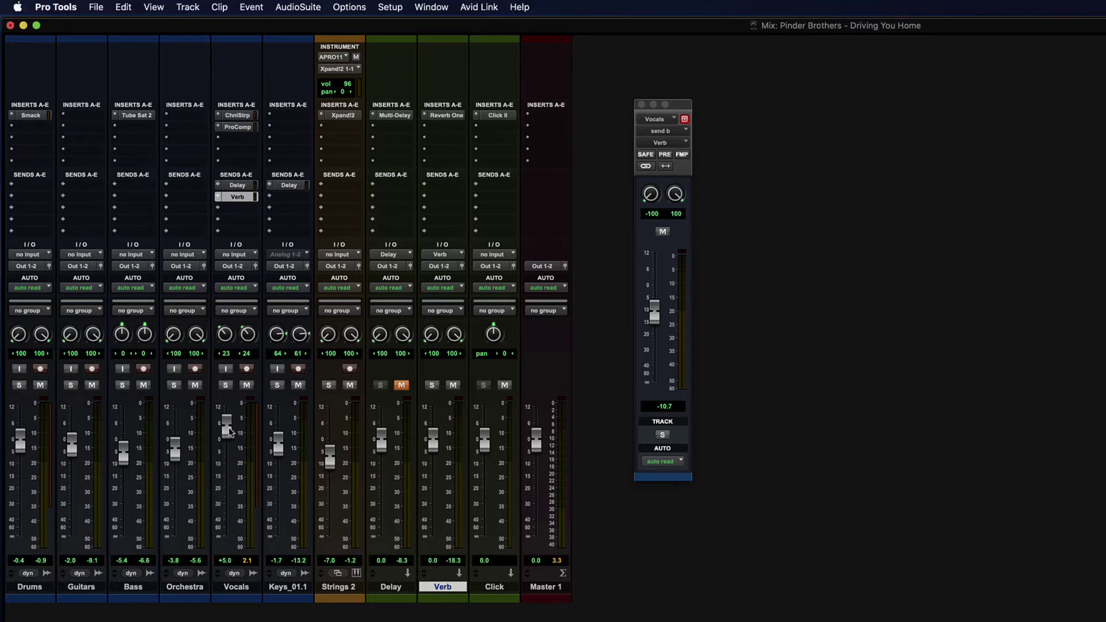
mouse_move(228, 455)
mouse_down()
mouse_move(230, 464)
mouse_move(229, 419)
mouse_move(224, 454)
mouse_up()
drag(227, 460, 224, 477)
drag(223, 481, 223, 448)
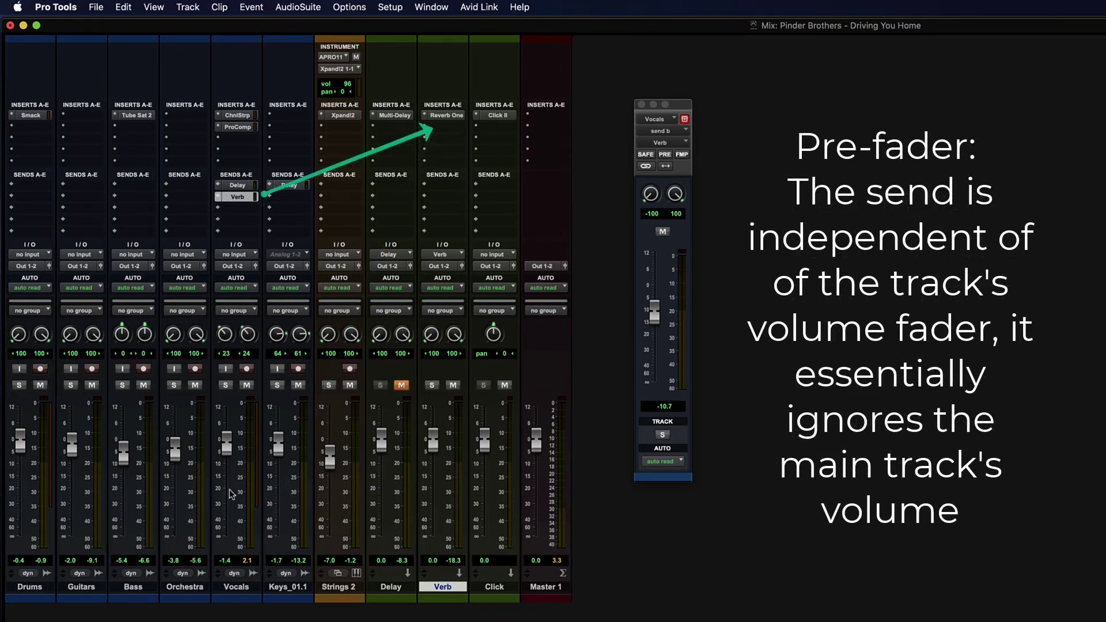
Nudge the Vocals fader, then Option-click it to reset it to 0.0 dB.
mouse_move(230, 442)
mouse_down()
mouse_move(229, 510)
mouse_move(229, 407)
mouse_move(229, 532)
mouse_move(227, 441)
mouse_up()
alt+click(225, 452)
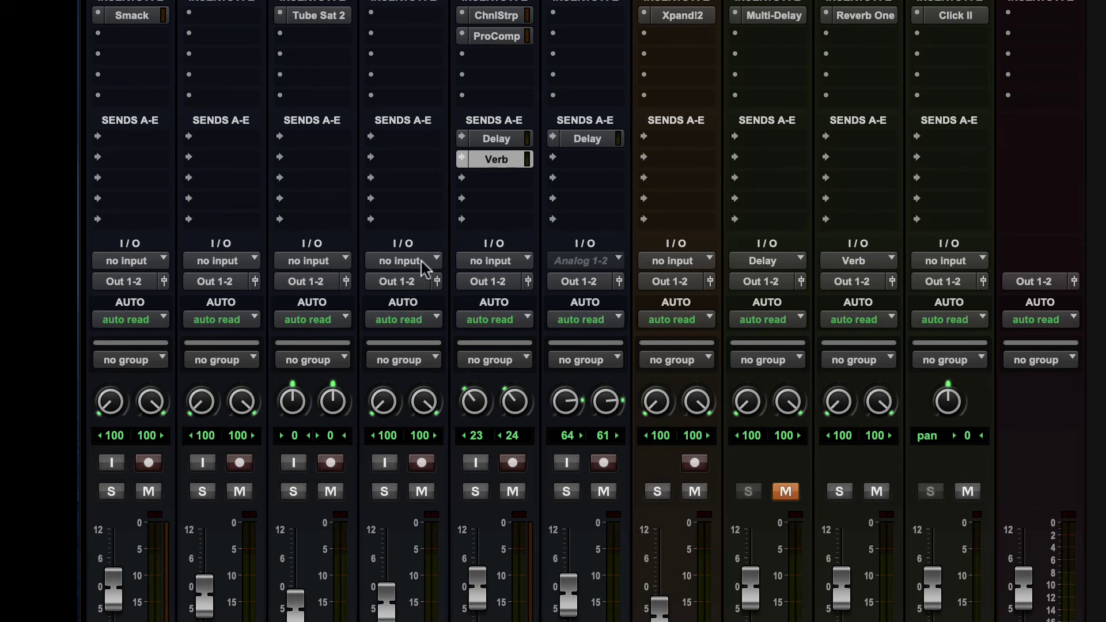
click(385, 266)
mouse_move(394, 265)
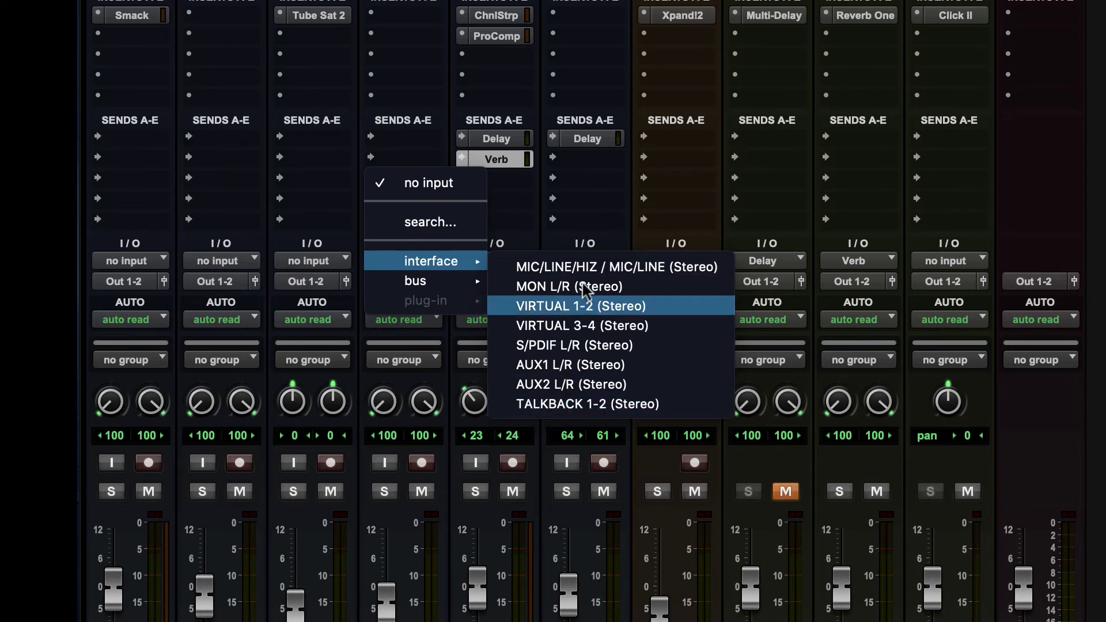
key(Escape)
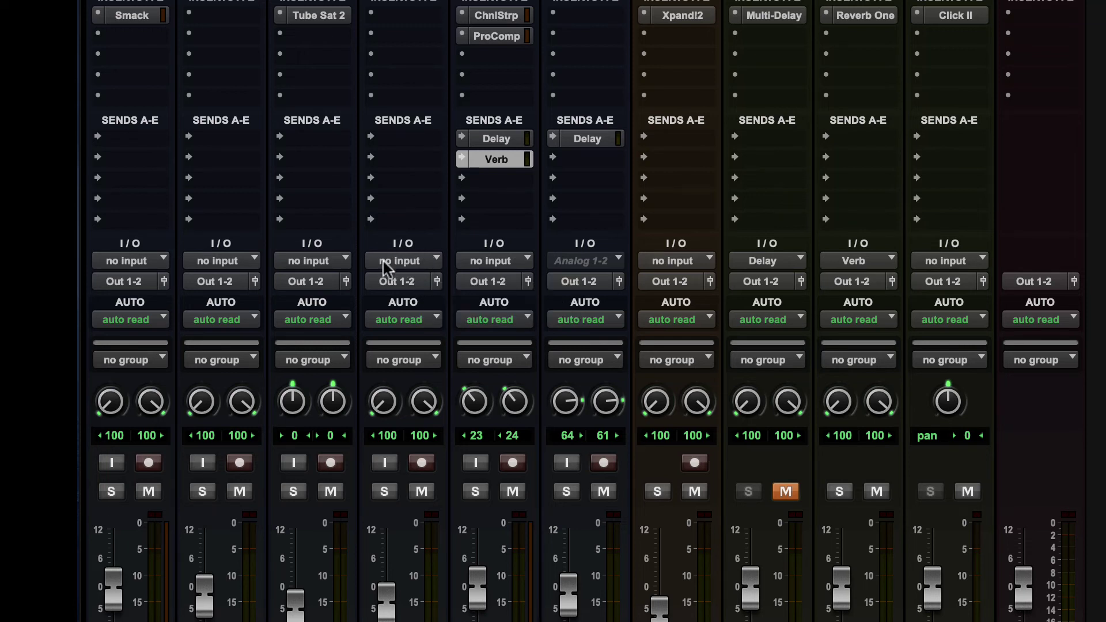
click(399, 262)
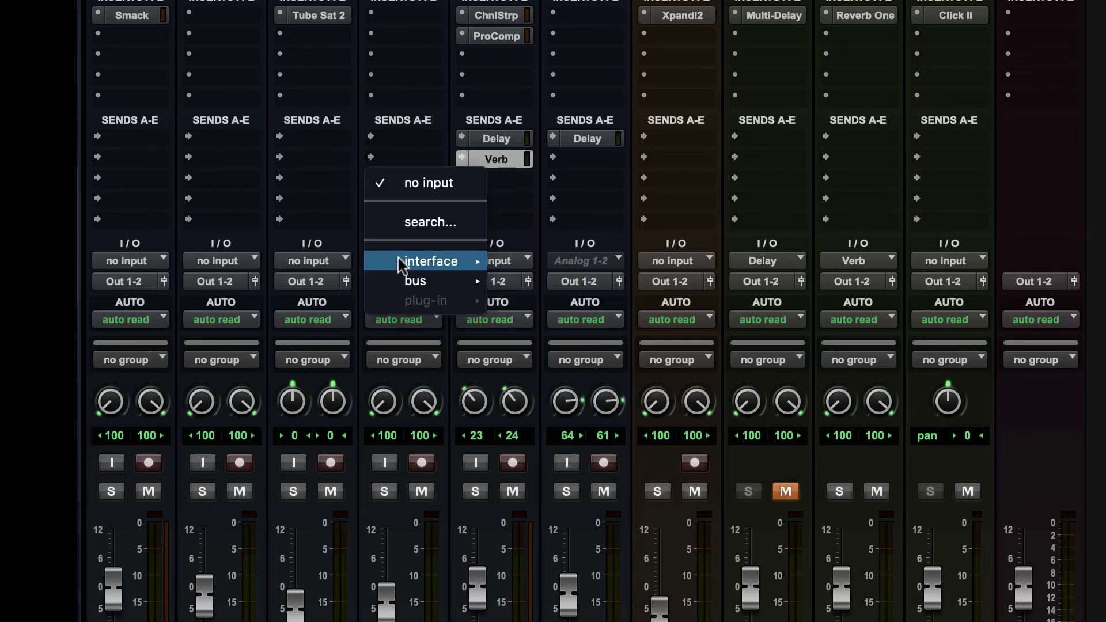
mouse_move(407, 264)
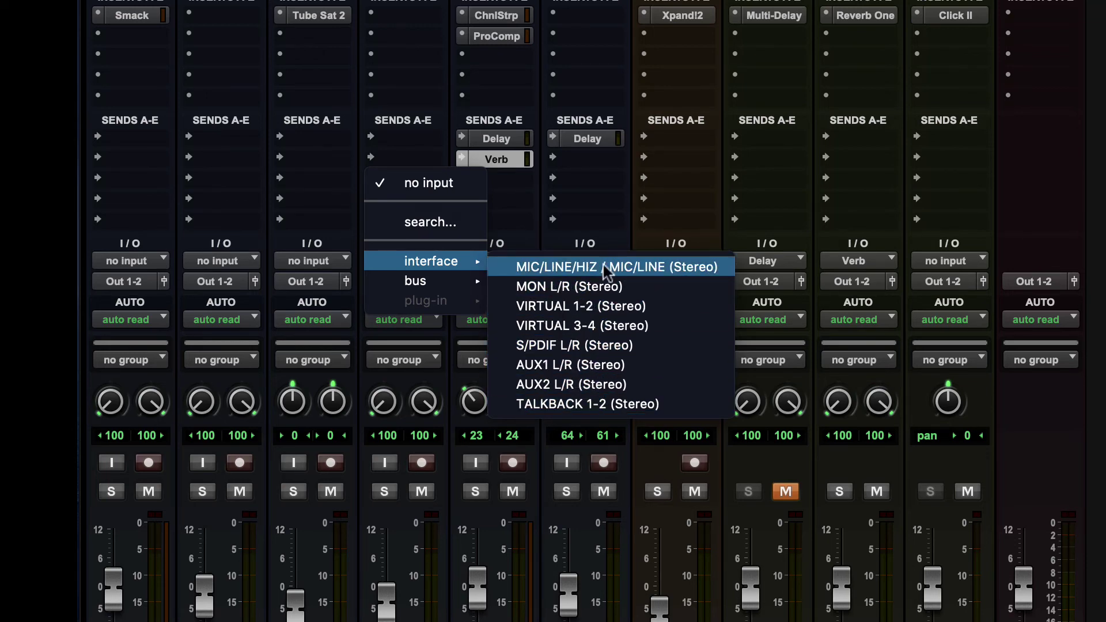
key(Escape)
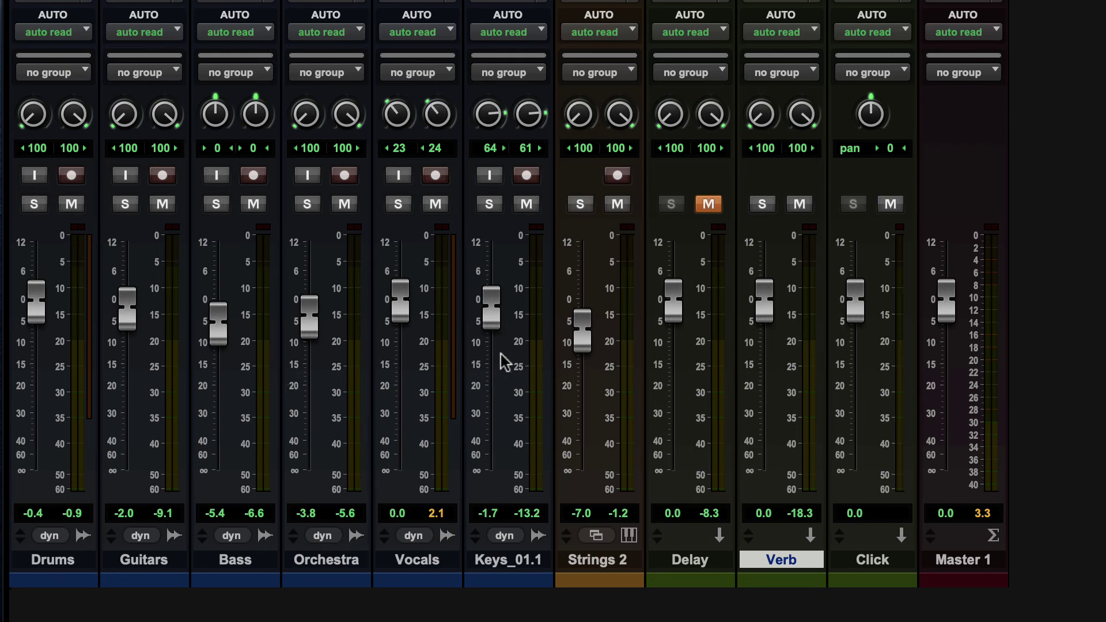
During playback, unmute Delay, pull Vocals to -31.8 dB then up to -3.6 dB, and stop.
key(space)
click(710, 205)
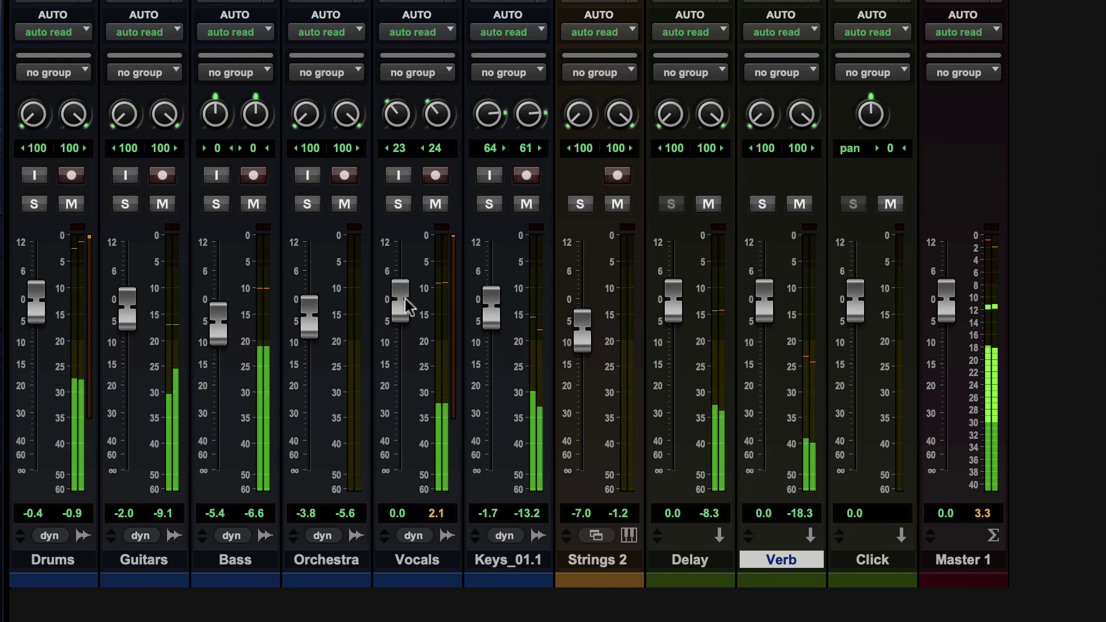
drag(403, 295, 404, 533)
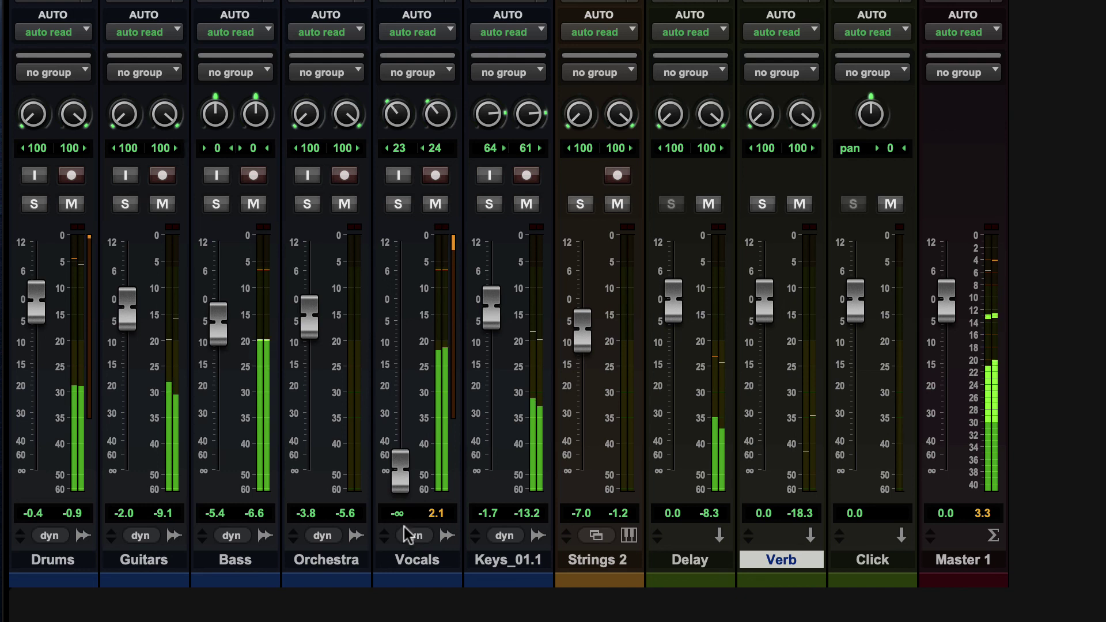
drag(402, 473, 401, 316)
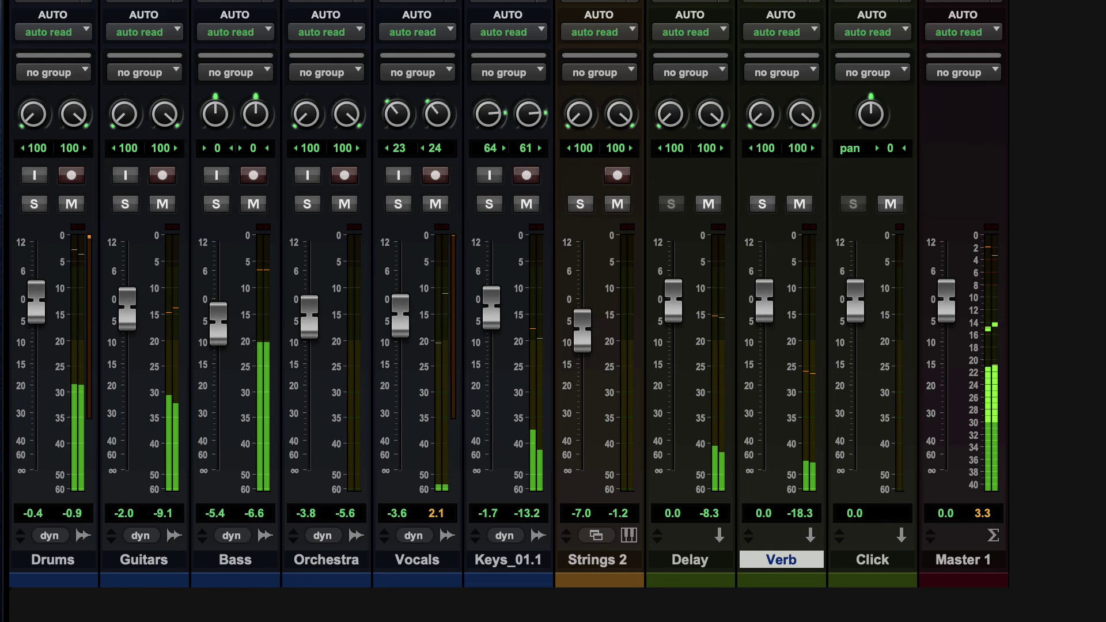
key(space)
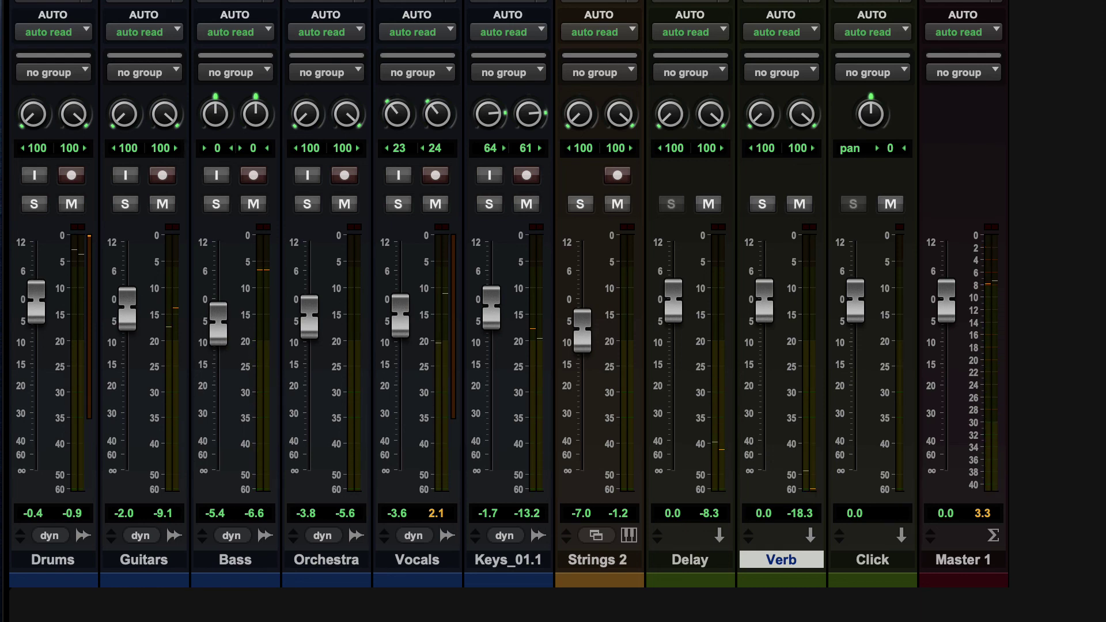